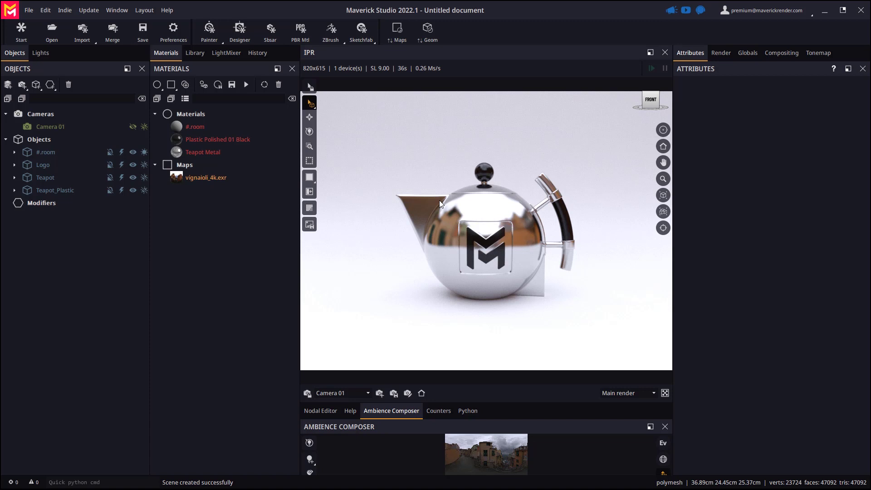
- Apply the Alveolus_A_01.png pattern map from the library to the teapot's metal body as a Bump/Normal map
{"action": "left_click", "coordinate": [192, 53]}
{"action": "left_click", "coordinate": [171, 84]}
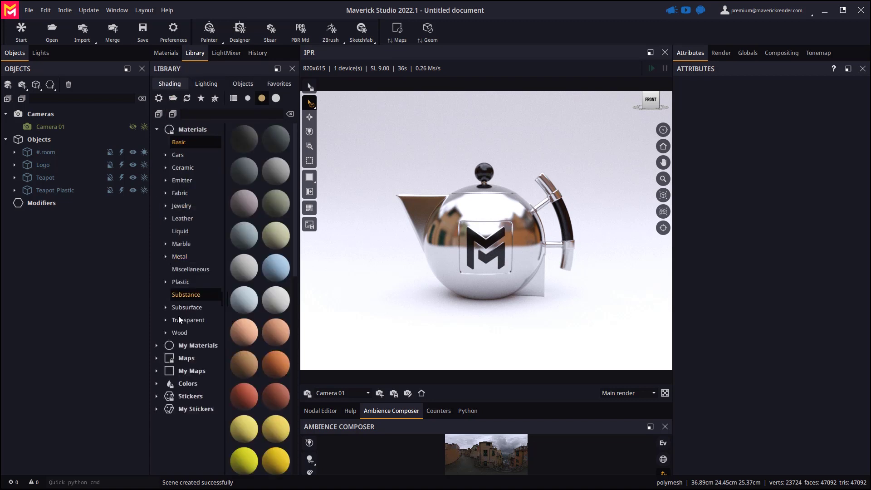
{"action": "left_click", "coordinate": [156, 357]}
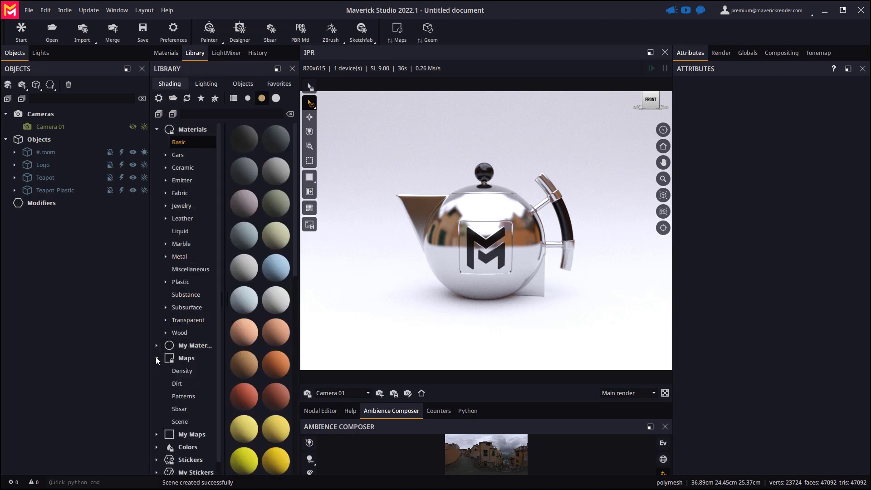
{"action": "left_click", "coordinate": [183, 396]}
{"action": "left_click_drag", "start_coordinate": [244, 140], "coordinate": [441, 219]}
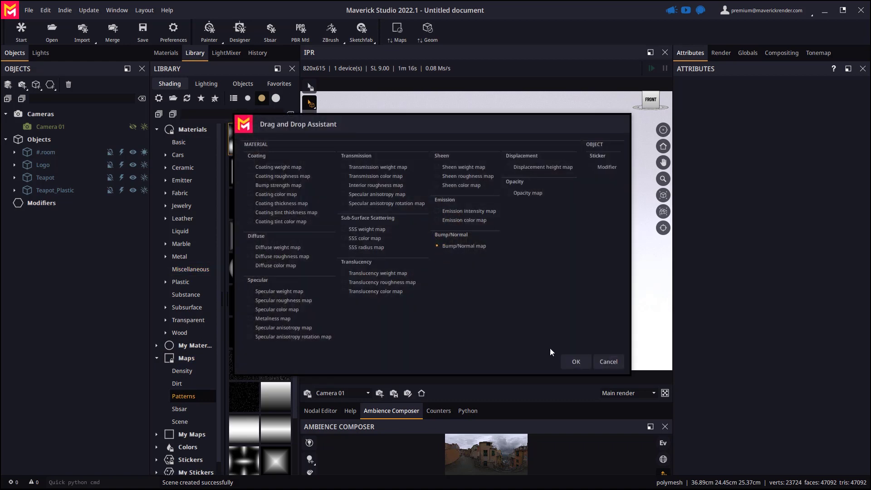
{"action": "left_click", "coordinate": [568, 362]}
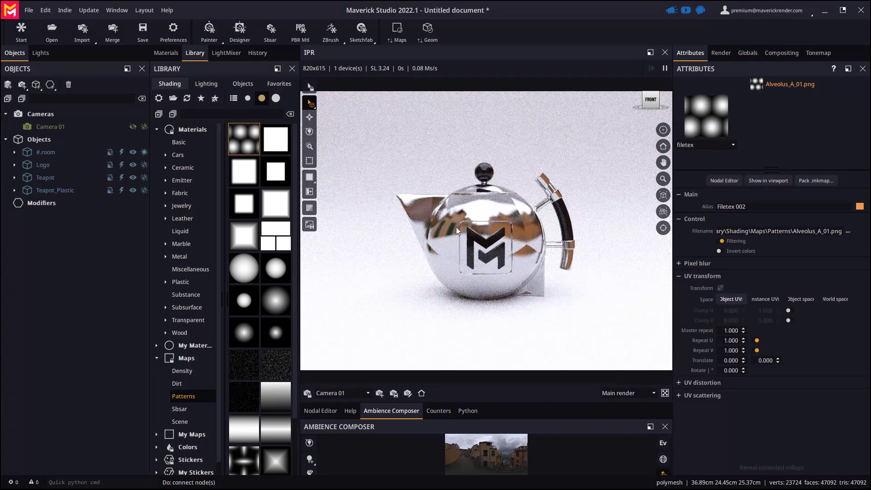
- Set the Master repeat of the Alveolus_A_01.png bump map to 10
{"action": "left_click", "coordinate": [731, 331]}
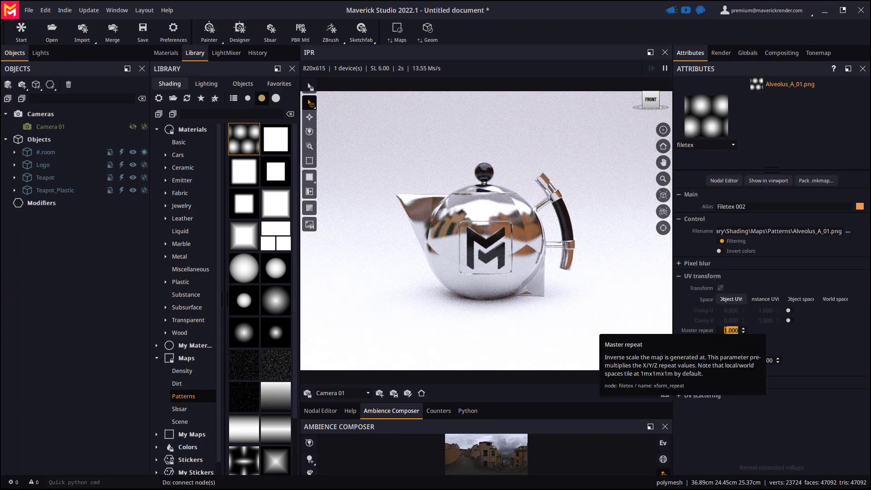
{"action": "type", "text": "5"}
{"action": "key", "text": "Return"}
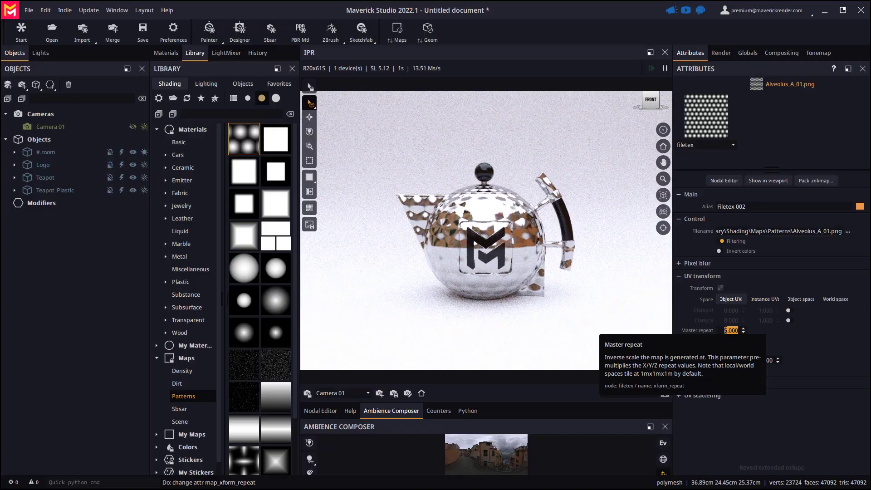
{"action": "type", "text": "10"}
{"action": "key", "text": "Return"}
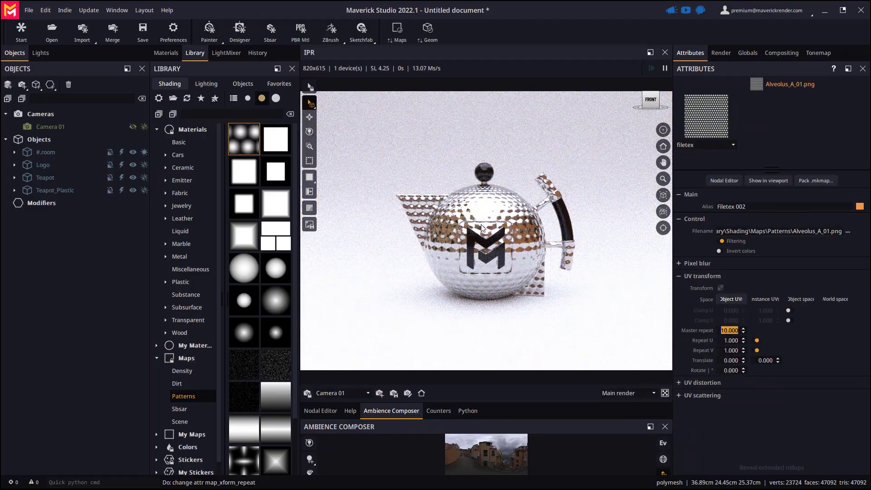
{"action": "left_click_drag", "start_coordinate": [482, 229], "coordinate": [484, 252]}
{"action": "scroll", "coordinate": [483, 263], "scroll_direction": "up", "scroll_amount": 3}
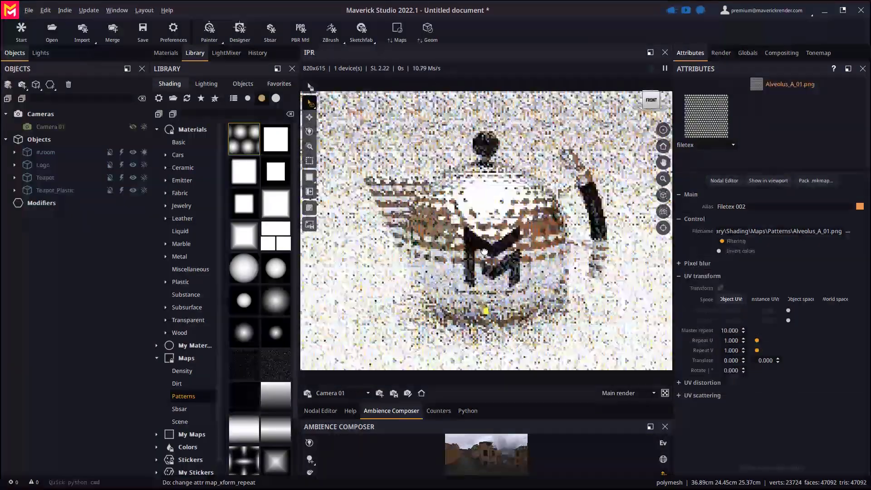
- Group the Logo, Teapot and Teapot_Plastic objects and rename the group Teapot
{"action": "left_click", "coordinate": [46, 165]}
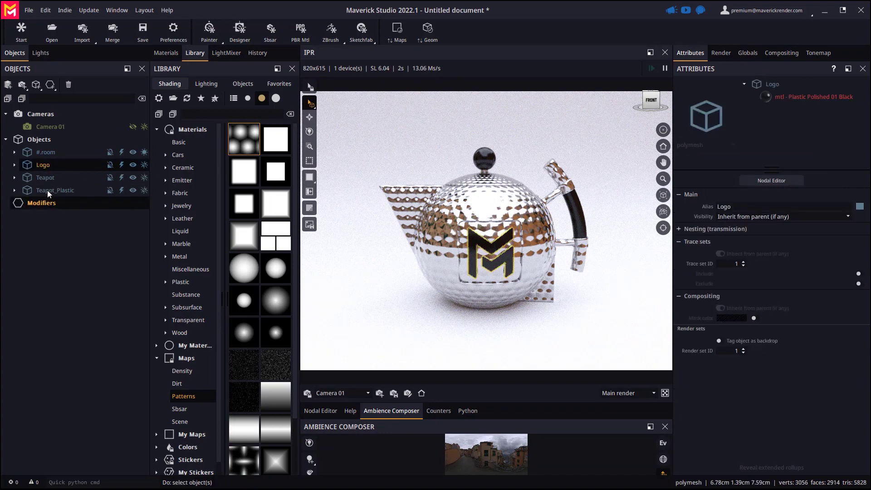
{"action": "left_click", "coordinate": [47, 189], "text": "shift"}
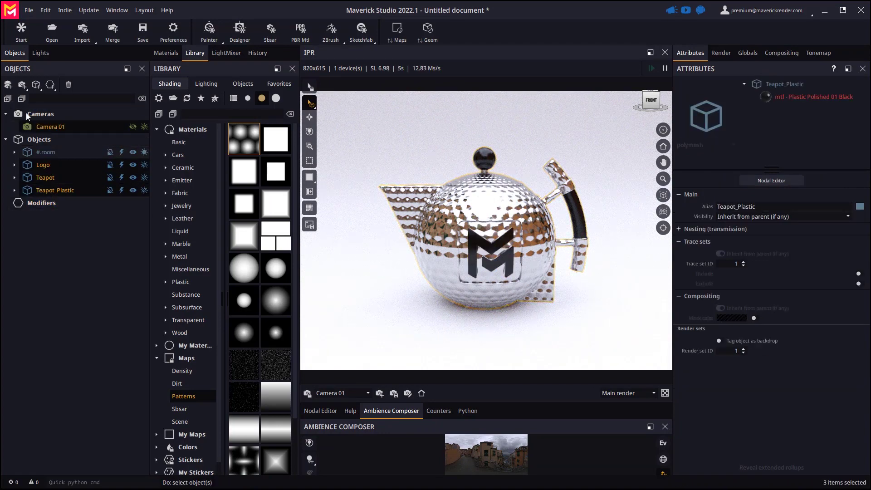
{"action": "left_click", "coordinate": [7, 85]}
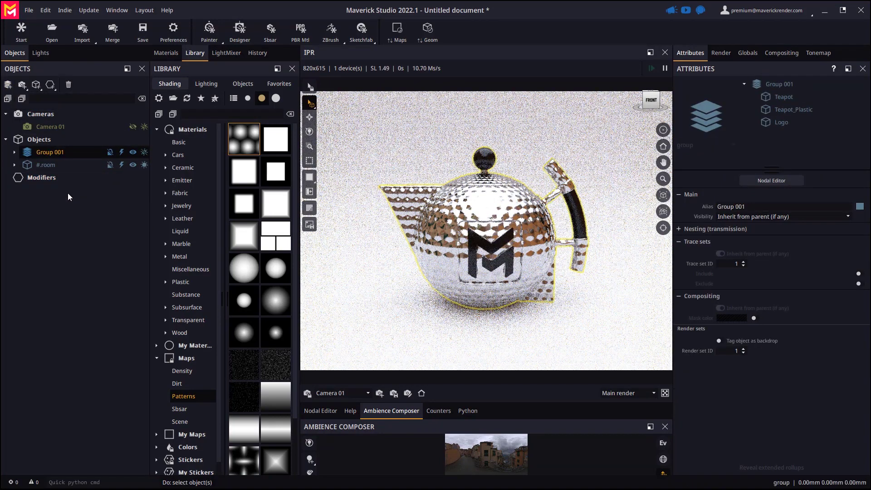
{"action": "double_click", "coordinate": [50, 152]}
{"action": "type", "text": "Teapot"}
{"action": "key", "text": "Return"}
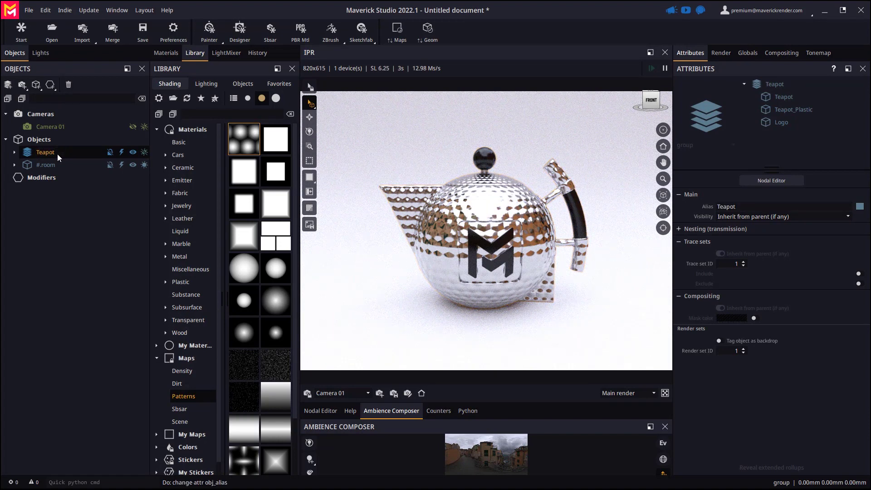
- Save the Teapot group with its three child objects as a separate scene, overwriting Teapot.mks
{"action": "left_click", "coordinate": [15, 153]}
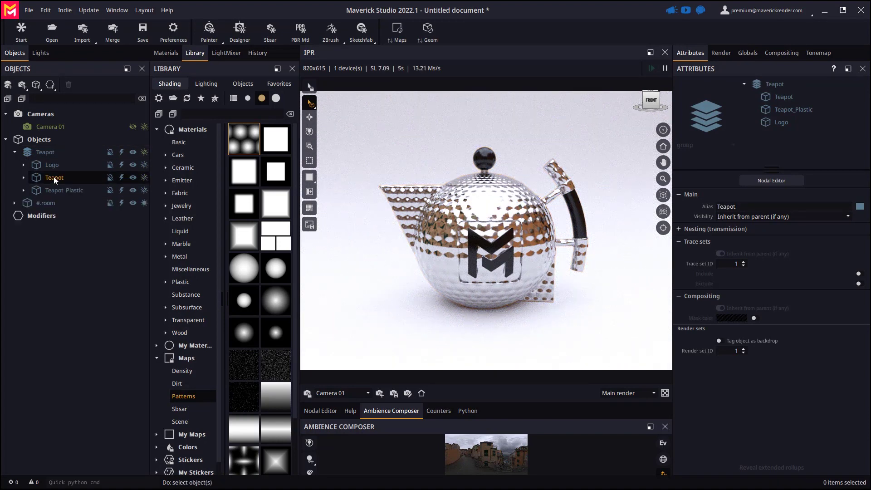
{"action": "left_click", "coordinate": [64, 190]}
{"action": "left_click", "coordinate": [46, 152]}
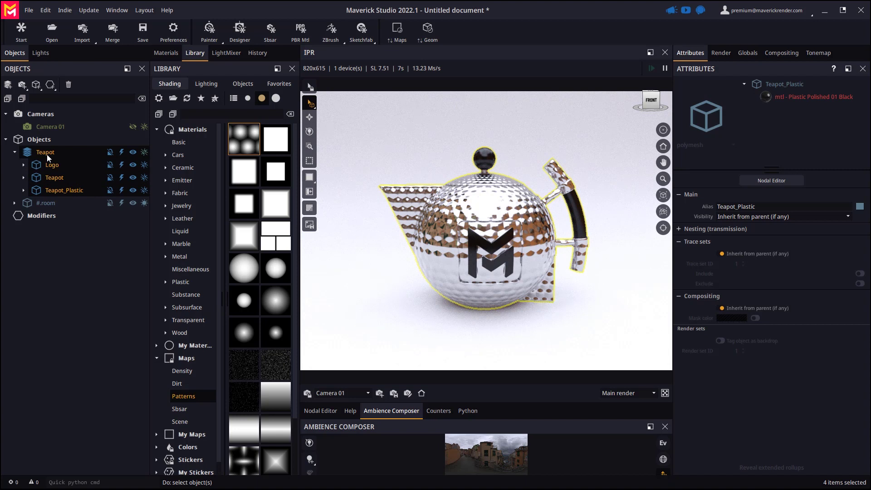
{"action": "left_click", "coordinate": [29, 10]}
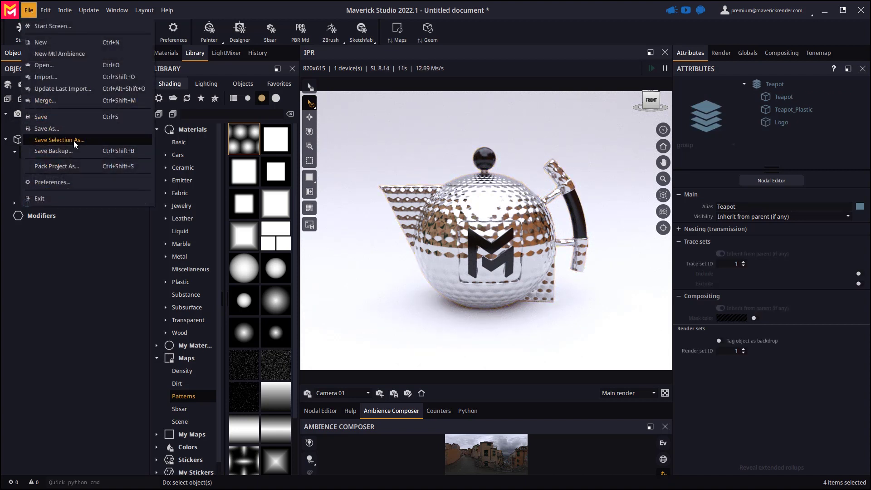
{"action": "left_click", "coordinate": [53, 141]}
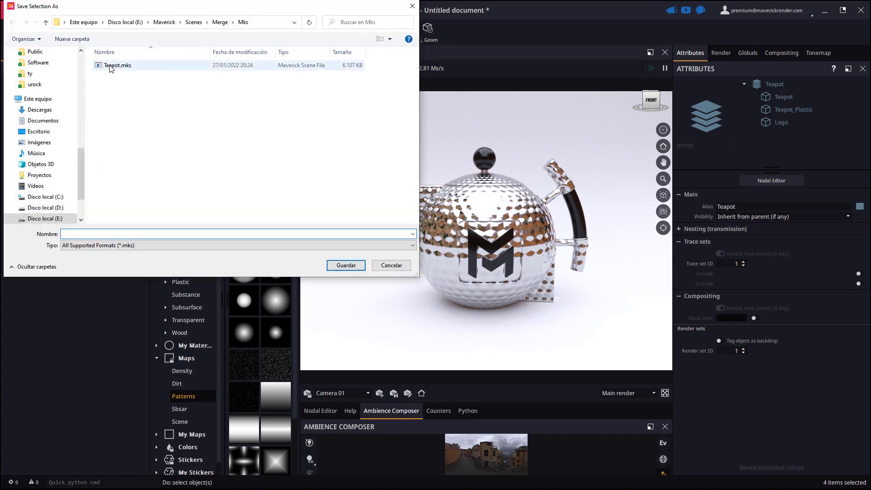
{"action": "double_click", "coordinate": [110, 69]}
{"action": "left_click", "coordinate": [456, 232]}
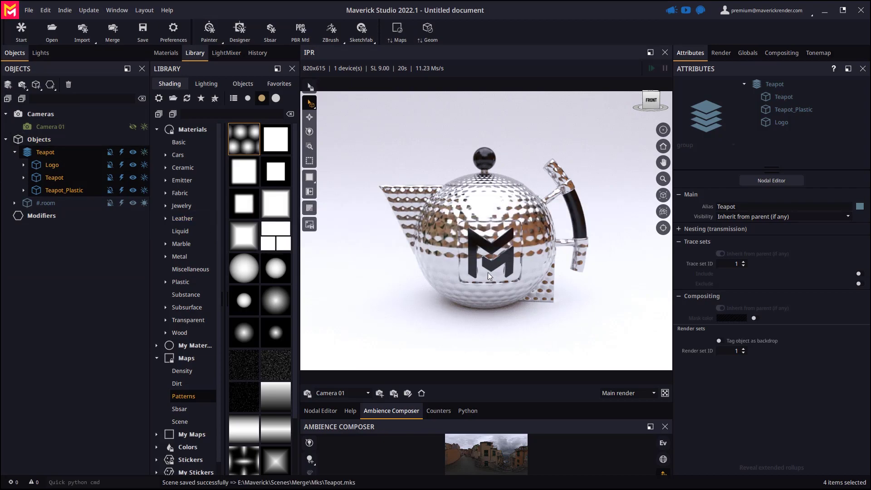
- Move the Teapot group forward and to the left, away from its original spot on the backdrop
{"action": "scroll", "coordinate": [488, 276], "scroll_direction": "down", "scroll_amount": 5}
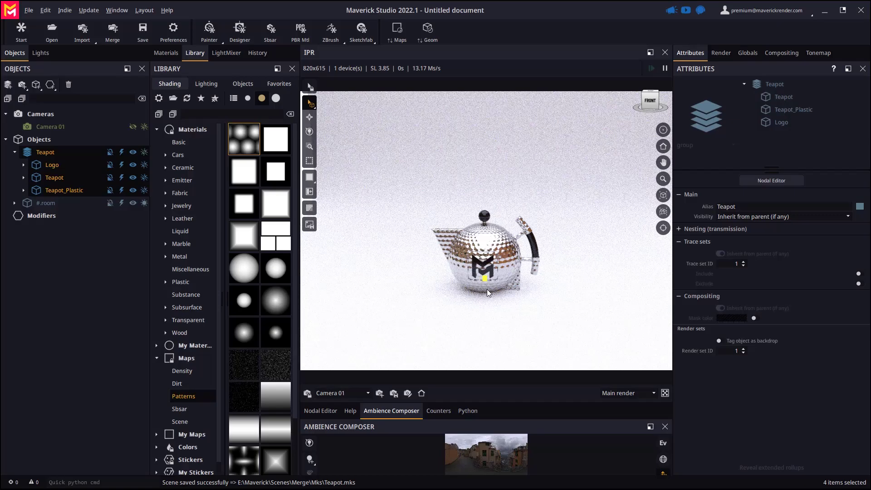
{"action": "left_click_drag", "start_coordinate": [489, 293], "coordinate": [490, 288], "text": "alt"}
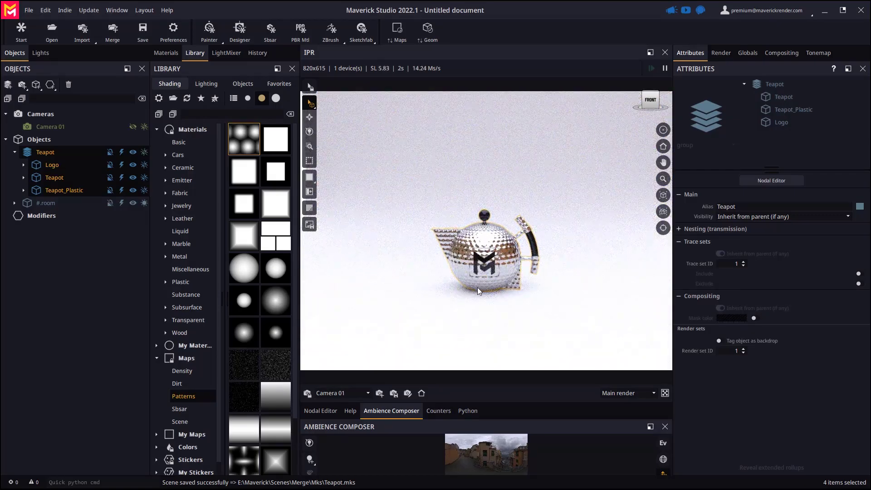
{"action": "key", "text": "w"}
{"action": "left_click_drag", "start_coordinate": [497, 287], "coordinate": [472, 286]}
{"action": "left_click", "coordinate": [247, 404]}
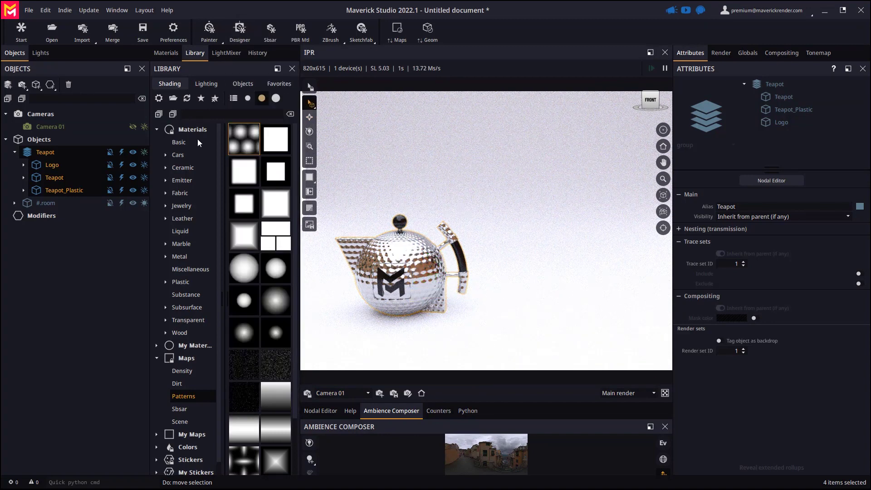
- Merge Teapot.mks into the scene, adding the conflicting objects and using scene nodes for materials and maps
{"action": "left_click", "coordinate": [112, 31]}
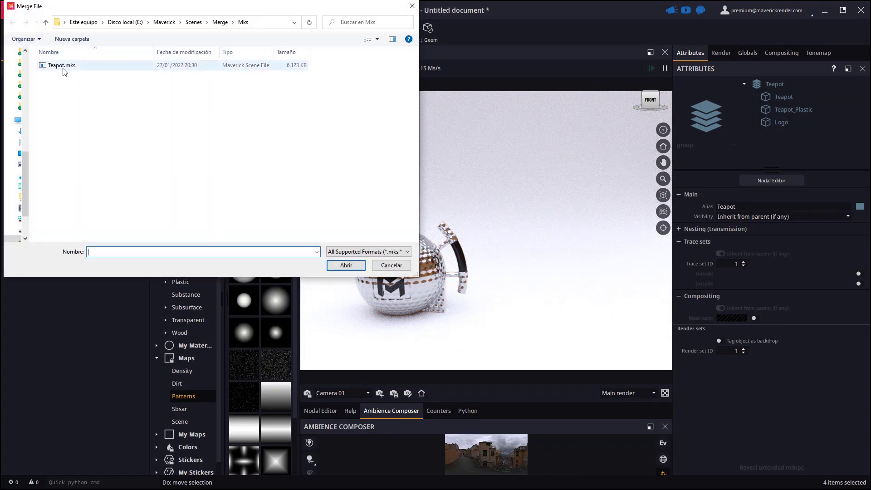
{"action": "double_click", "coordinate": [63, 68]}
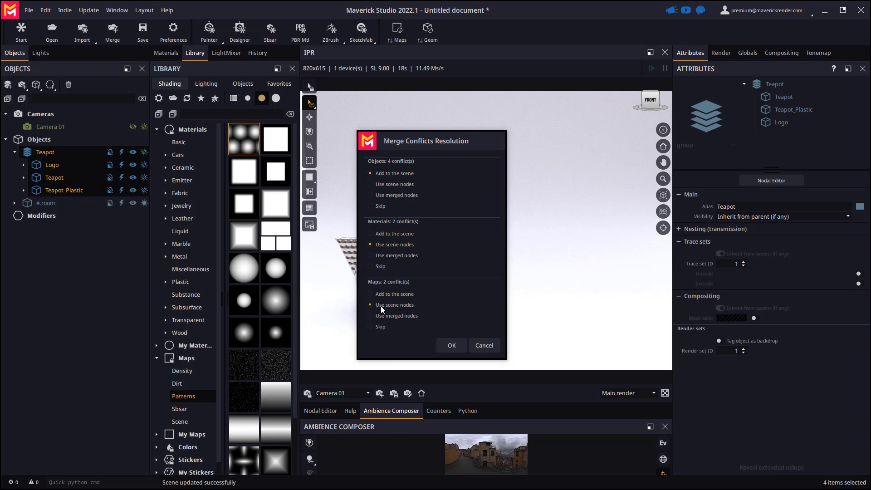
{"action": "left_click", "coordinate": [450, 345]}
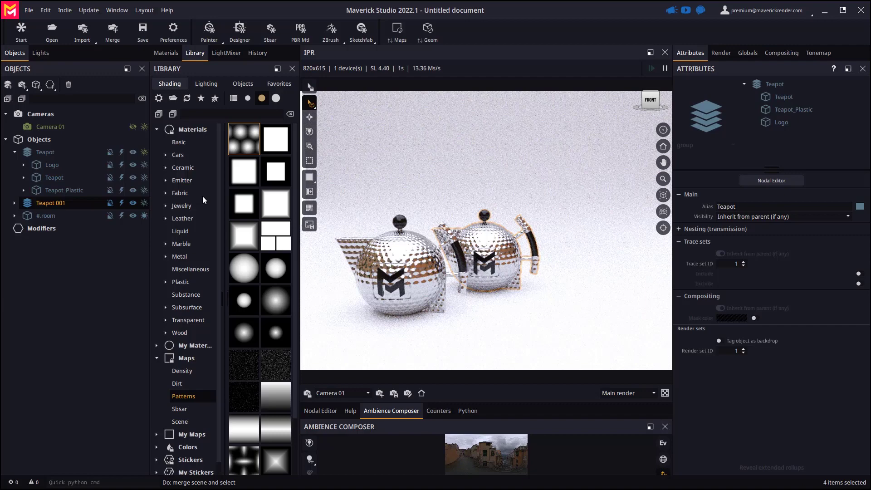
- Set the diffuse color of the Teapot Metal material to blue
{"action": "left_click", "coordinate": [53, 203]}
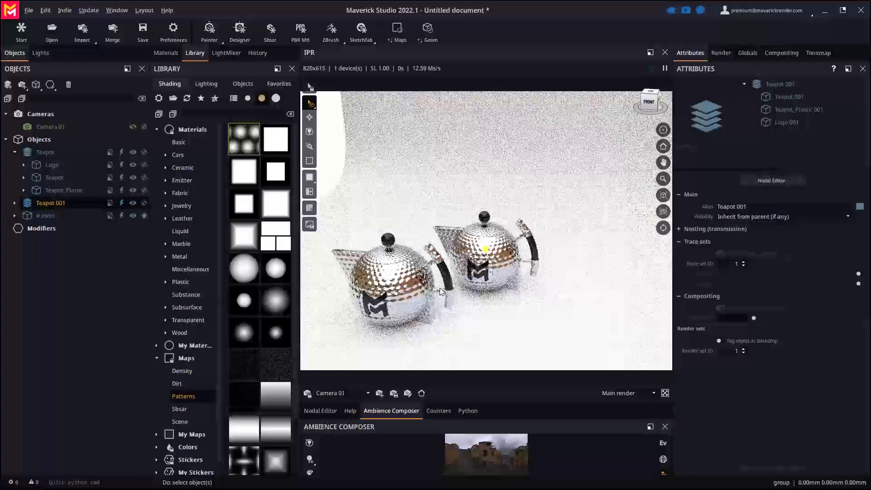
{"action": "left_click", "coordinate": [165, 52]}
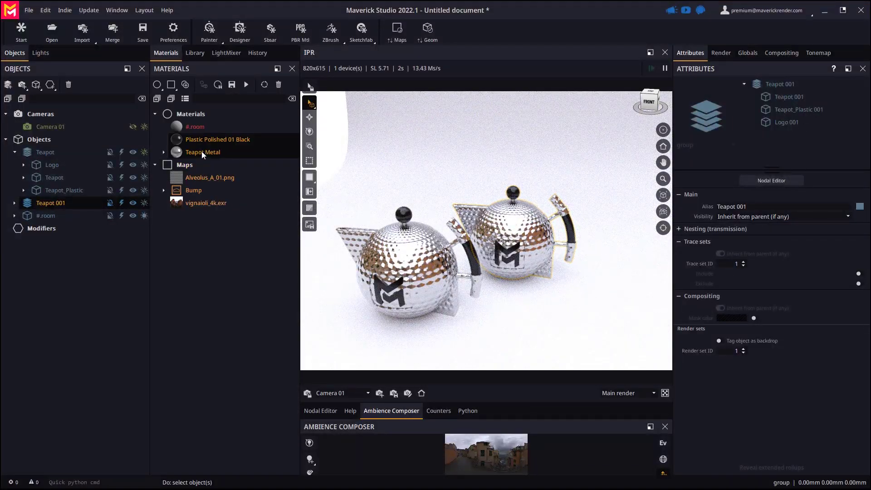
{"action": "left_click", "coordinate": [528, 264]}
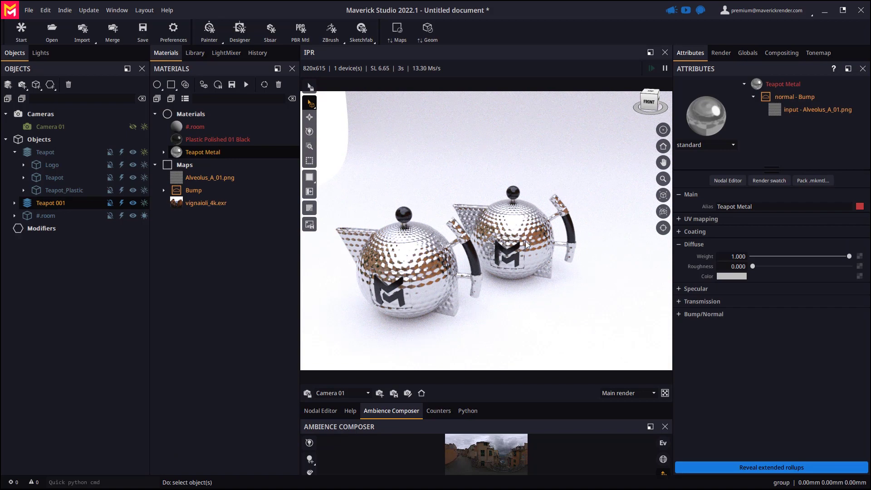
{"action": "left_click", "coordinate": [725, 278]}
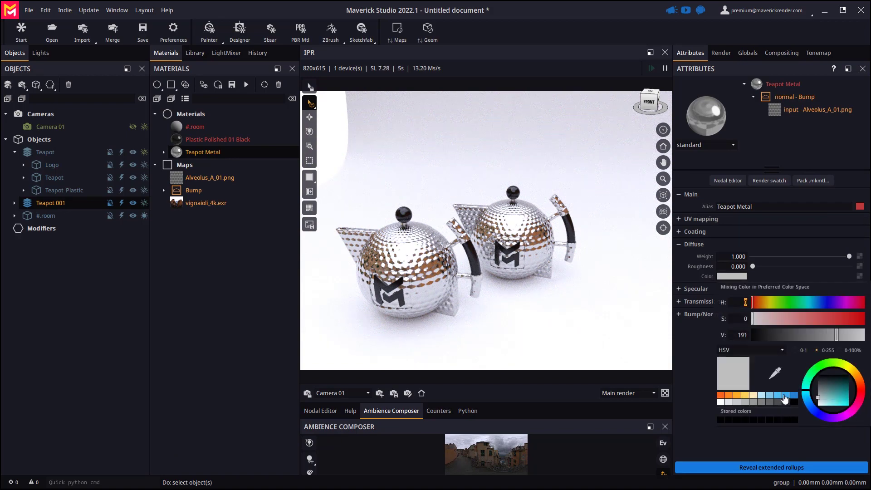
{"action": "left_click", "coordinate": [786, 395]}
{"action": "left_click", "coordinate": [687, 342]}
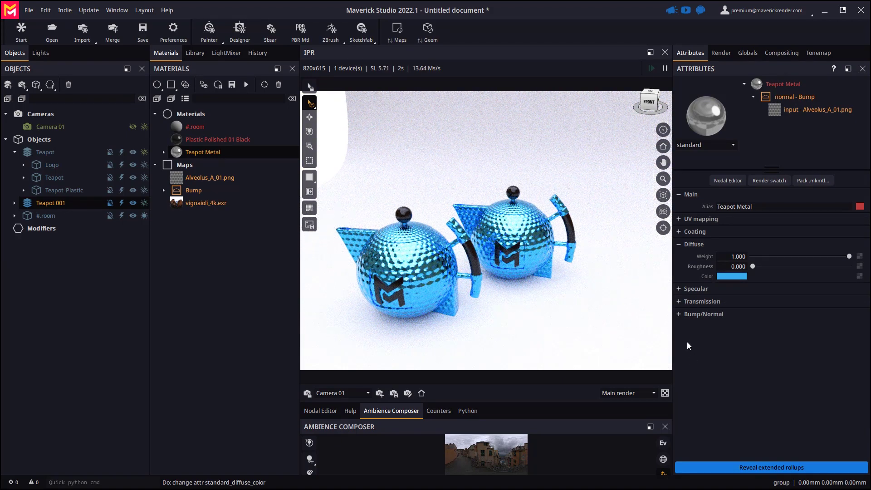
- Set the Master repeat of the Alveolus_A_01.png map in the Teapot Metal bump to 5
{"action": "left_click", "coordinate": [797, 114]}
{"action": "double_click", "coordinate": [732, 331]}
{"action": "type", "text": "5"}
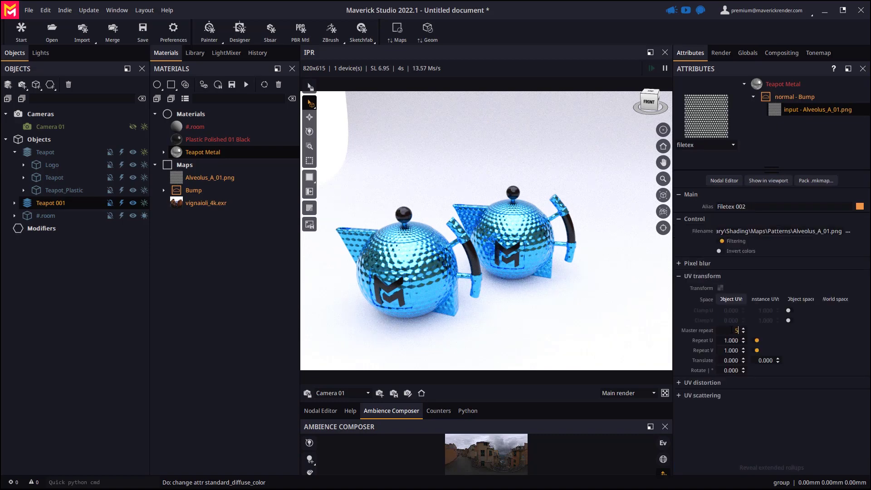
{"action": "key", "text": "Return"}
- Select the Teapot and Teapot 001 groups and move both teapots together to free space for another copy
{"action": "left_click_drag", "start_coordinate": [458, 275], "coordinate": [461, 281], "text": "alt"}
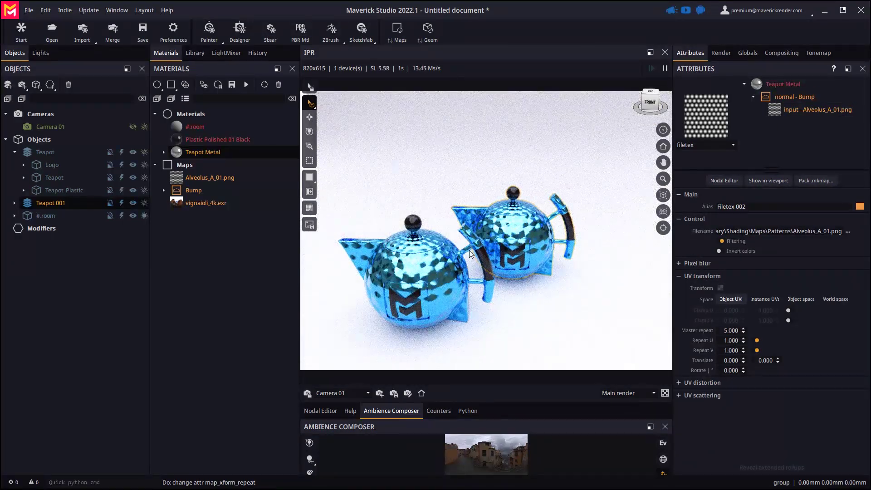
{"action": "left_click_drag", "start_coordinate": [469, 249], "coordinate": [481, 257]}
{"action": "left_click_drag", "start_coordinate": [449, 207], "coordinate": [459, 214]}
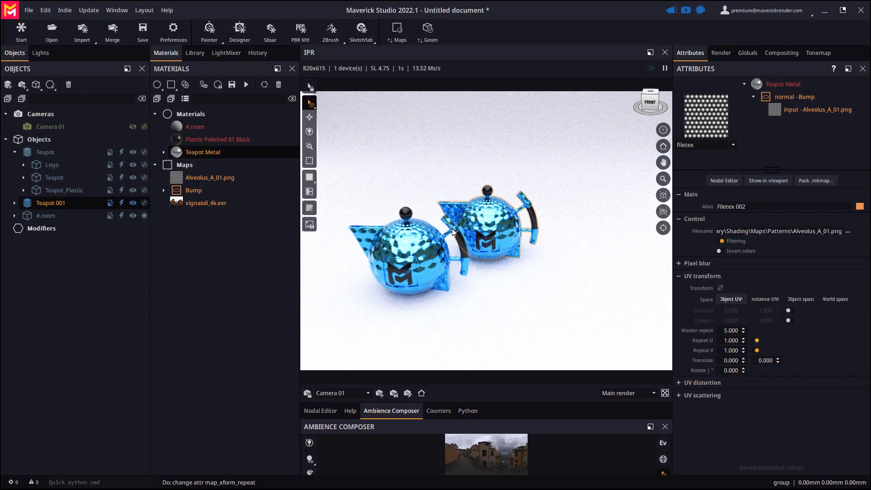
{"action": "left_click", "coordinate": [45, 153]}
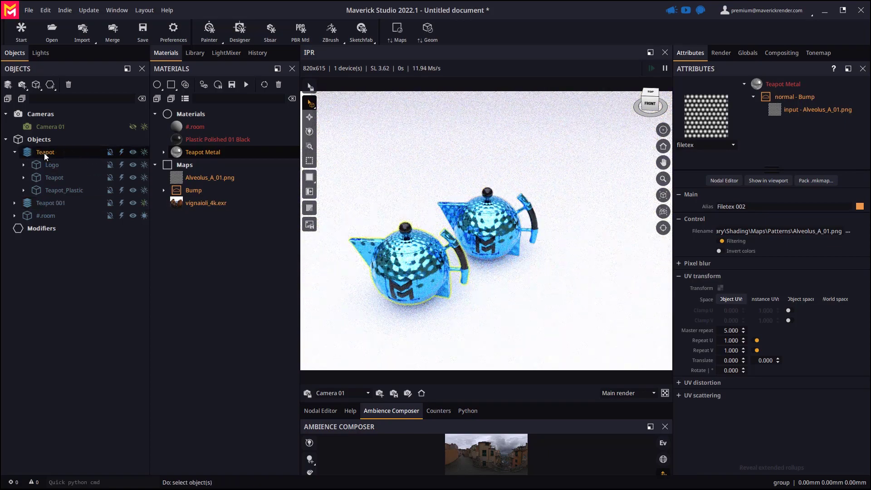
{"action": "left_click", "coordinate": [49, 203], "text": "shift"}
{"action": "left_click_drag", "start_coordinate": [436, 232], "coordinate": [400, 309]}
- Merge Teapot.mks again, adding the conflicting objects to the scene and using merged nodes for materials and maps
{"action": "key", "text": "m"}
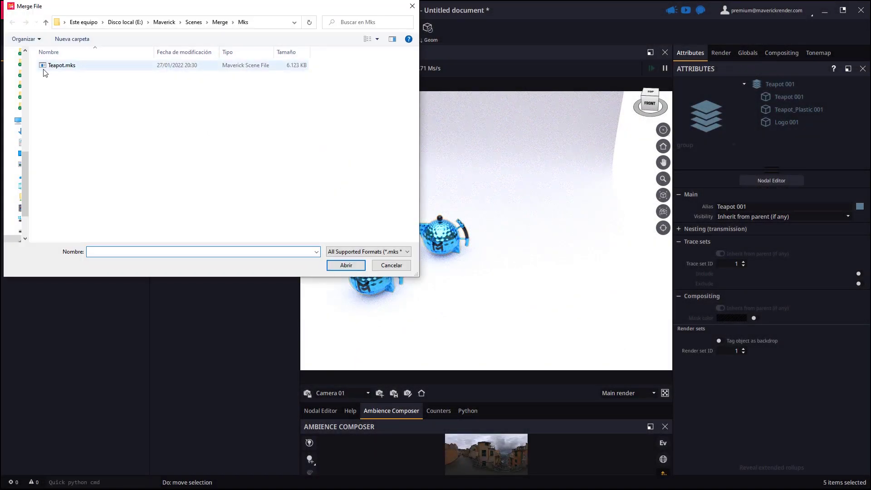
{"action": "double_click", "coordinate": [61, 67]}
{"action": "left_click_drag", "start_coordinate": [430, 143], "coordinate": [574, 143]}
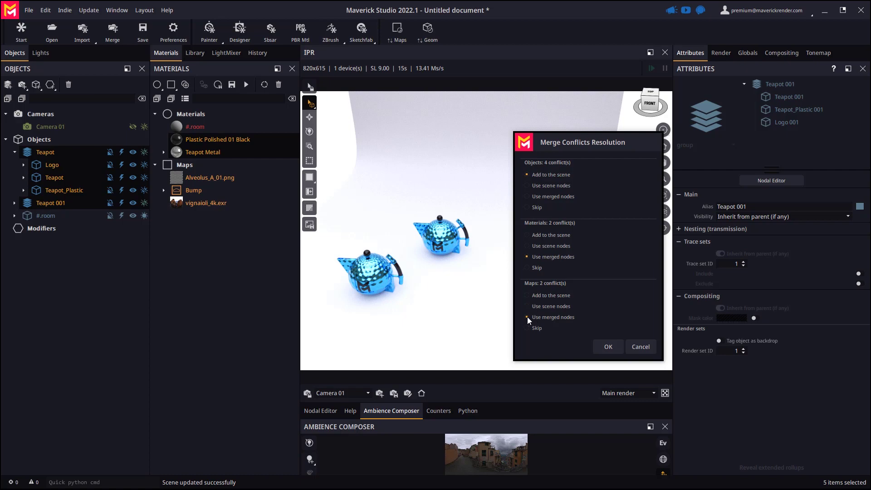
{"action": "left_click", "coordinate": [608, 347]}
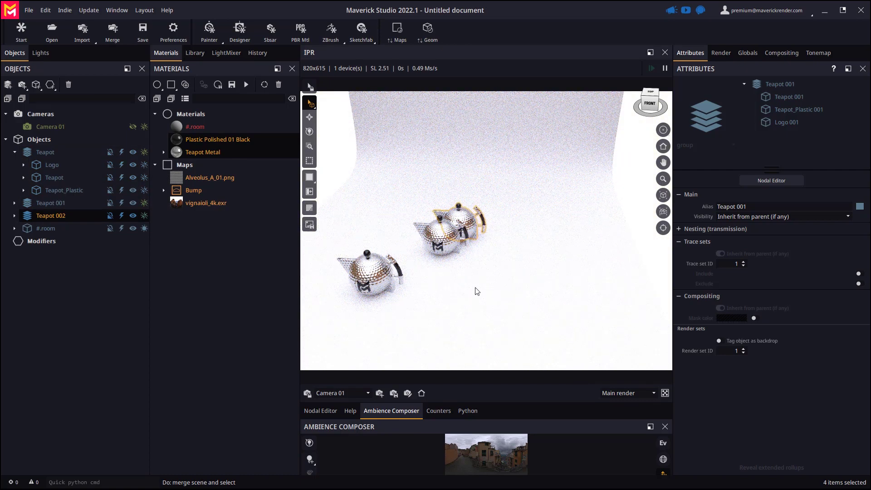
- Delete the Teapot 001 and Teapot 002 groups, keeping only the original teapot in the scene
{"action": "scroll", "coordinate": [423, 256], "scroll_direction": "up", "scroll_amount": 2}
{"action": "scroll", "coordinate": [424, 256], "scroll_direction": "up", "scroll_amount": 2}
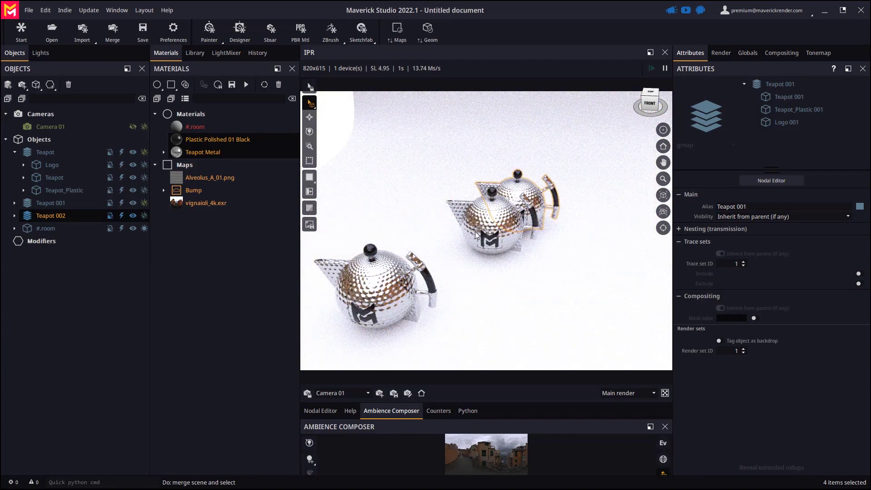
{"action": "scroll", "coordinate": [461, 289], "scroll_direction": "down", "scroll_amount": 2}
{"action": "left_click", "coordinate": [50, 203]}
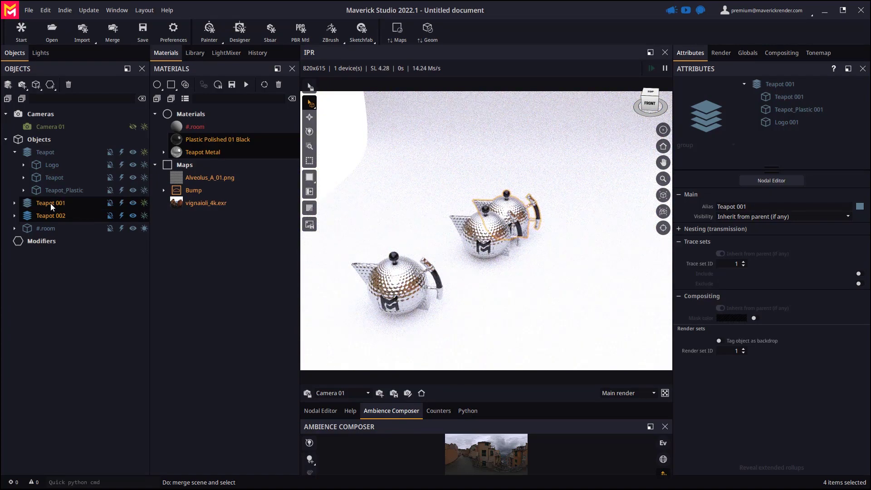
{"action": "left_click", "coordinate": [54, 216], "text": "shift"}
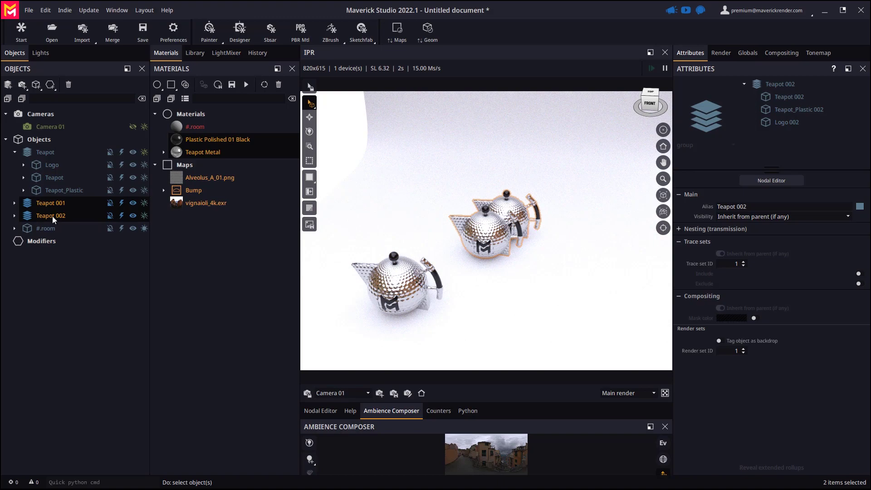
{"action": "right_click", "coordinate": [53, 215]}
{"action": "left_click", "coordinate": [84, 294]}
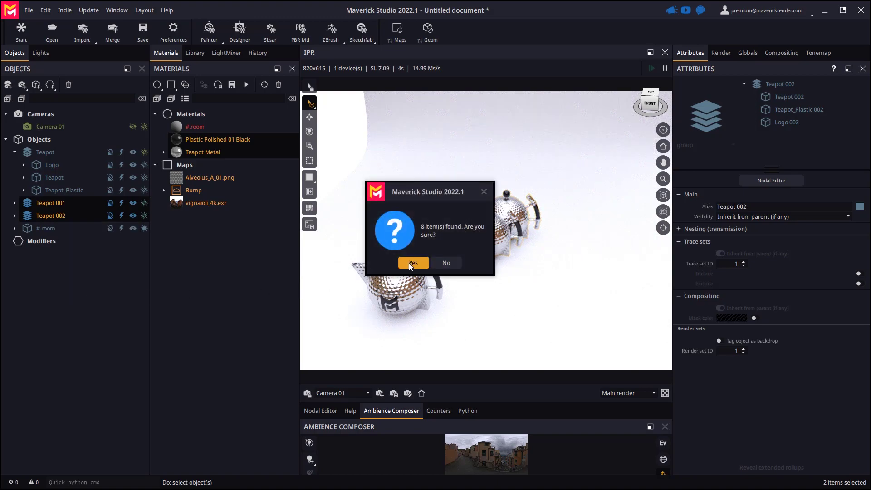
{"action": "left_click", "coordinate": [412, 263]}
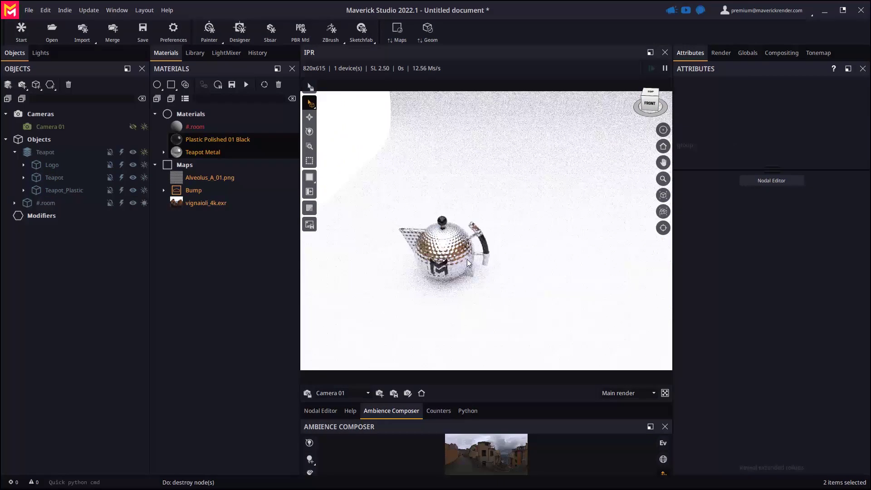
- Merge Teapot.mks again, adding all conflicting objects, materials and maps to the scene
{"action": "left_click", "coordinate": [112, 31]}
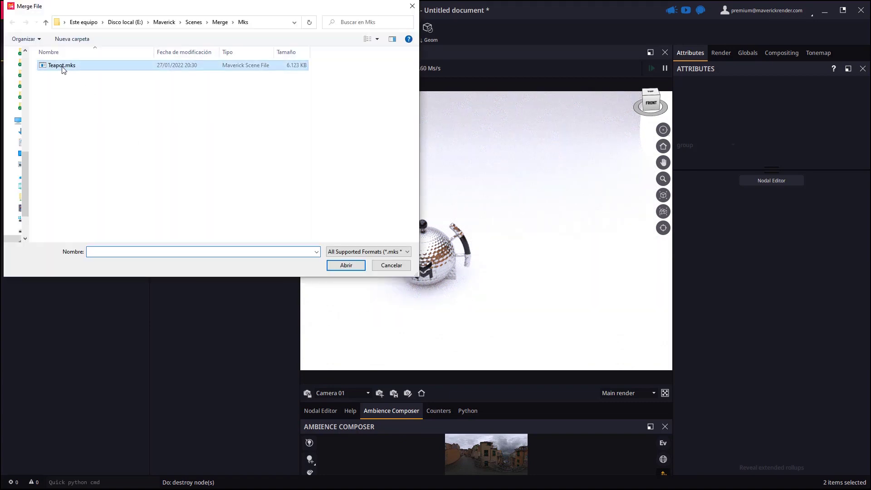
{"action": "double_click", "coordinate": [62, 67]}
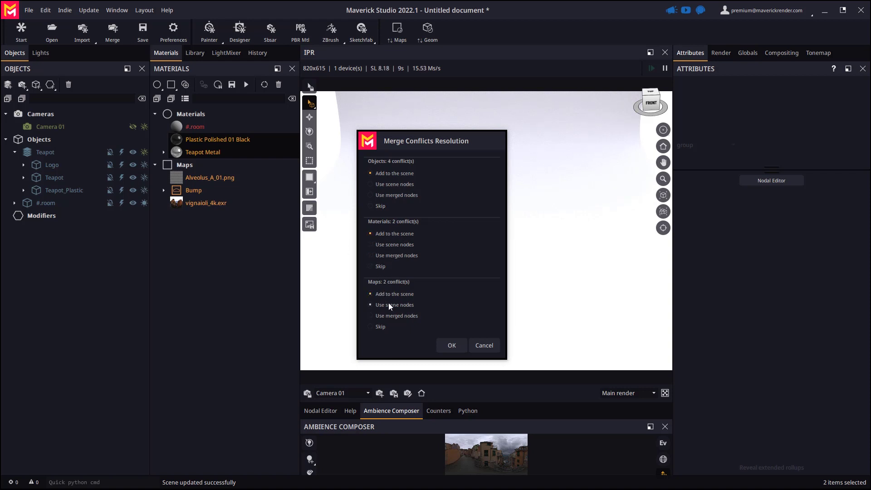
{"action": "left_click", "coordinate": [452, 345]}
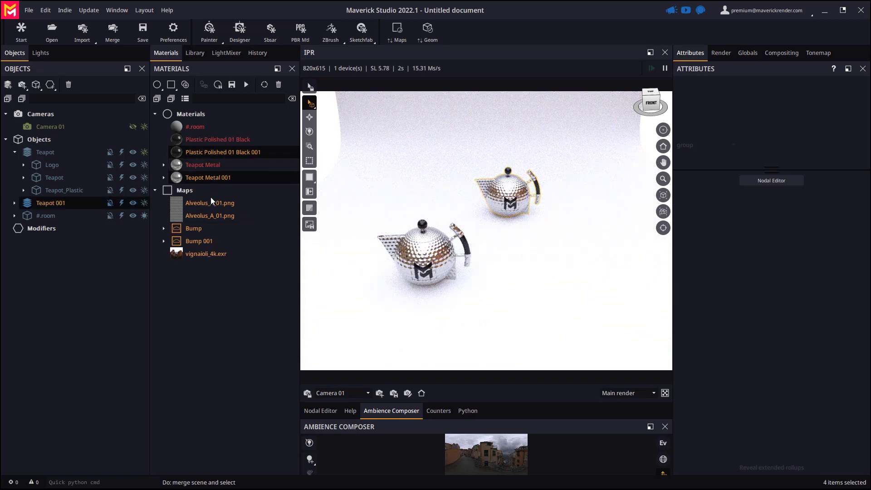
- Move the Teapot 001 group forward so it stands beside the original teapot, and accept the move
{"action": "left_click", "coordinate": [54, 203]}
{"action": "key", "text": "w"}
{"action": "left_click_drag", "start_coordinate": [521, 197], "coordinate": [538, 229]}
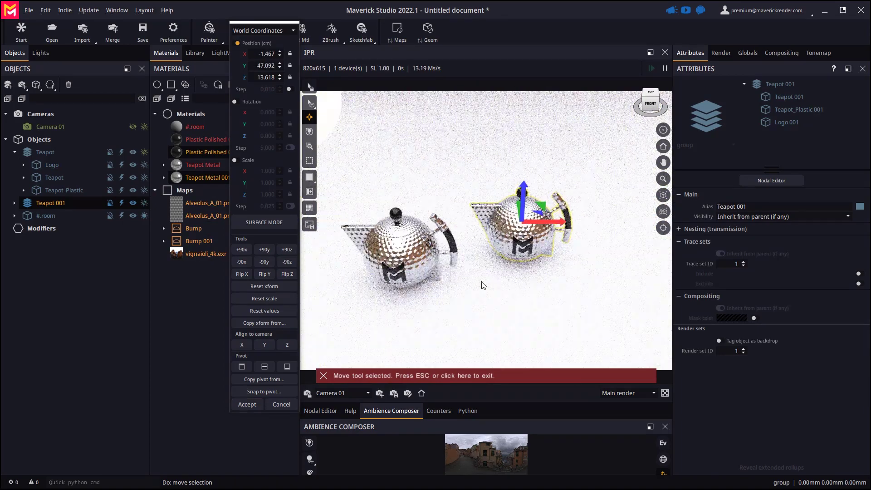
{"action": "left_click", "coordinate": [248, 405]}
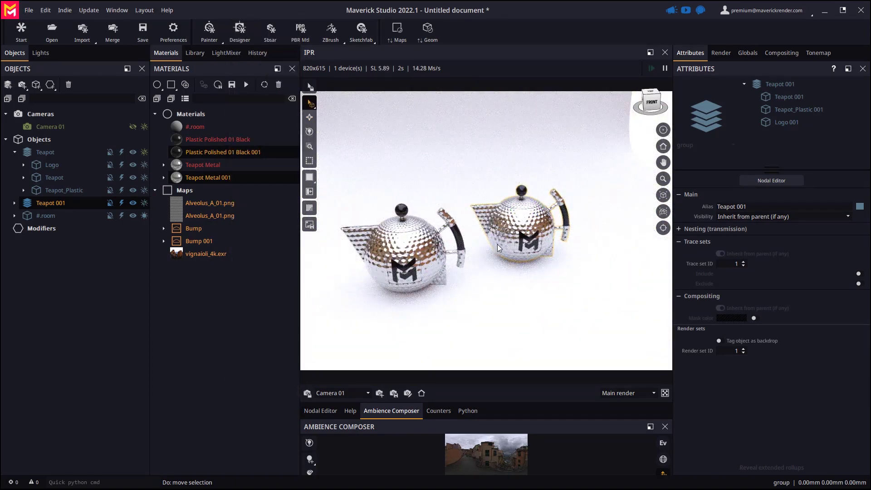
{"action": "left_click_drag", "start_coordinate": [486, 273], "coordinate": [480, 260]}
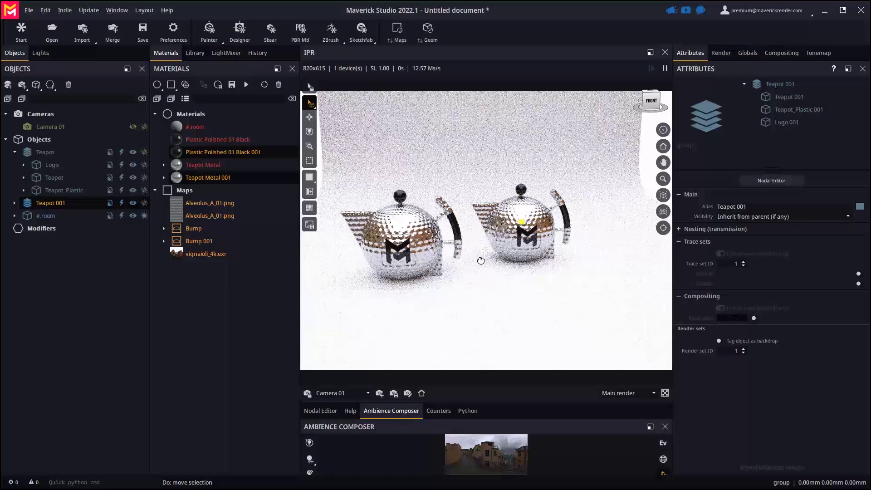
{"action": "middle_click_drag", "start_coordinate": [480, 260], "coordinate": [488, 249]}
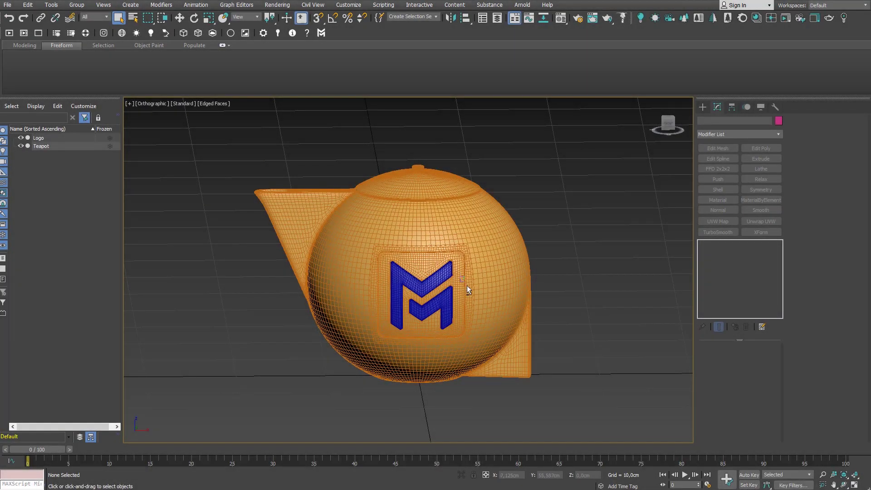
- Switch to 3ds Max and export the teapot body and logo as Teapot.fbx, replacing the existing file with the preset FBX options
{"action": "middle_click_drag", "start_coordinate": [467, 286], "coordinate": [463, 266], "text": "alt"}
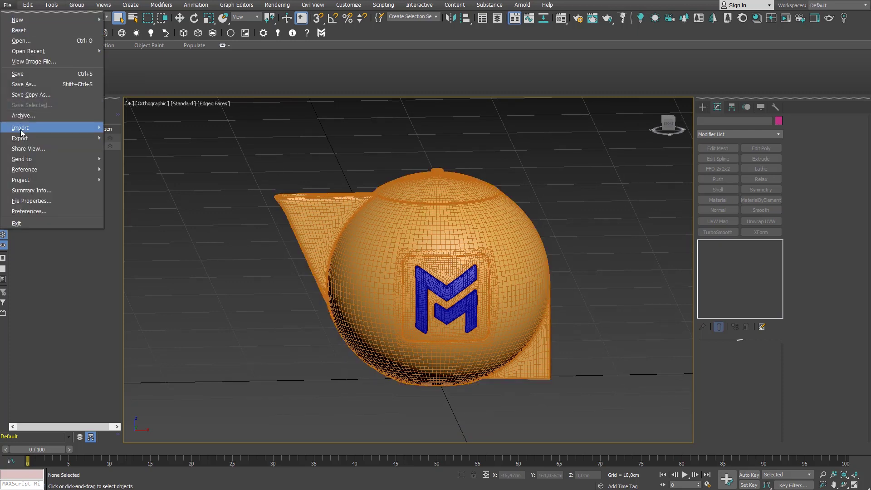
{"action": "mouse_move", "coordinate": [43, 137]}
{"action": "left_click", "coordinate": [123, 138]}
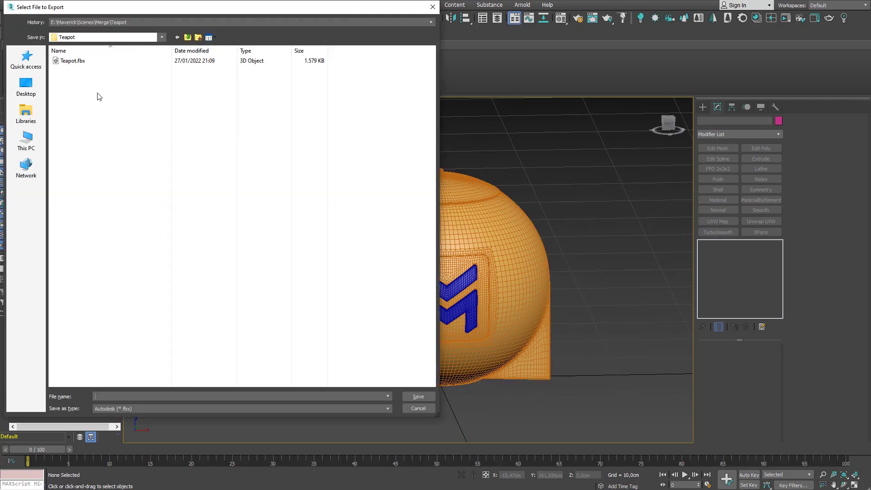
{"action": "double_click", "coordinate": [72, 61]}
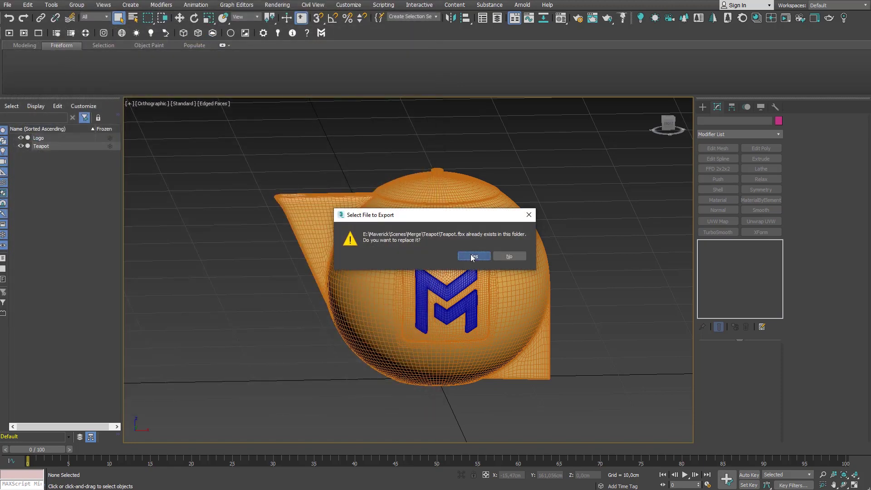
{"action": "left_click", "coordinate": [472, 256]}
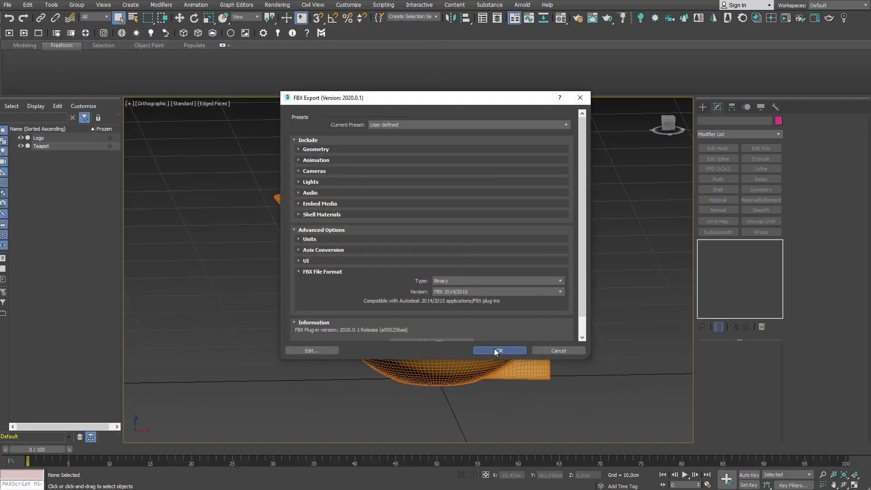
{"action": "left_click", "coordinate": [498, 350]}
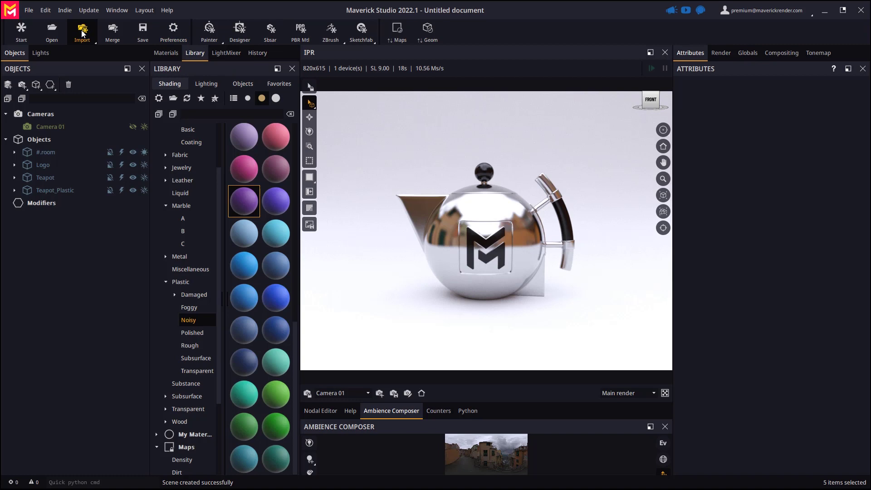
- Switch to Maverick Studio and import Teapot.fbx, accepting the default ambience and main settings
{"action": "left_click", "coordinate": [82, 34]}
{"action": "left_click", "coordinate": [88, 55]}
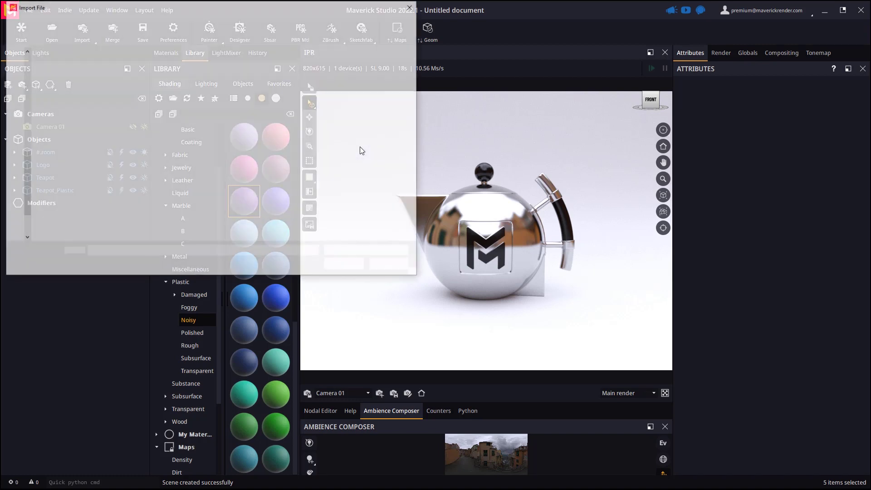
{"action": "double_click", "coordinate": [64, 67]}
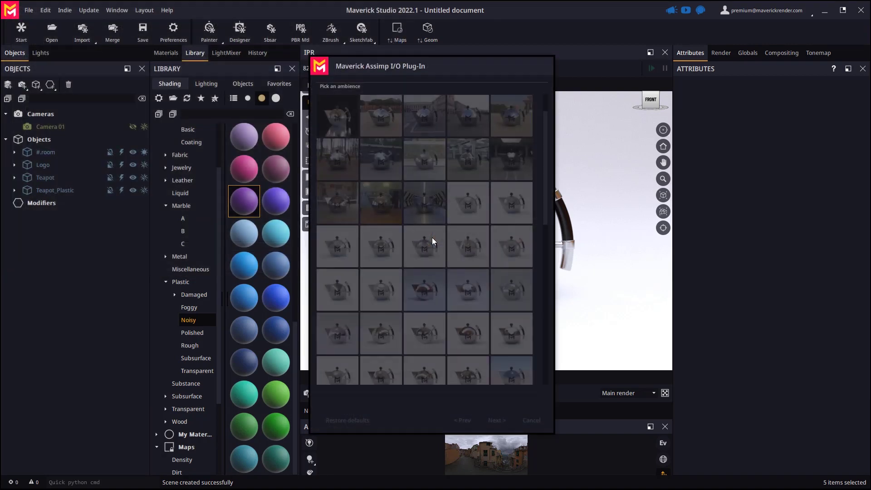
{"action": "left_click", "coordinate": [492, 418]}
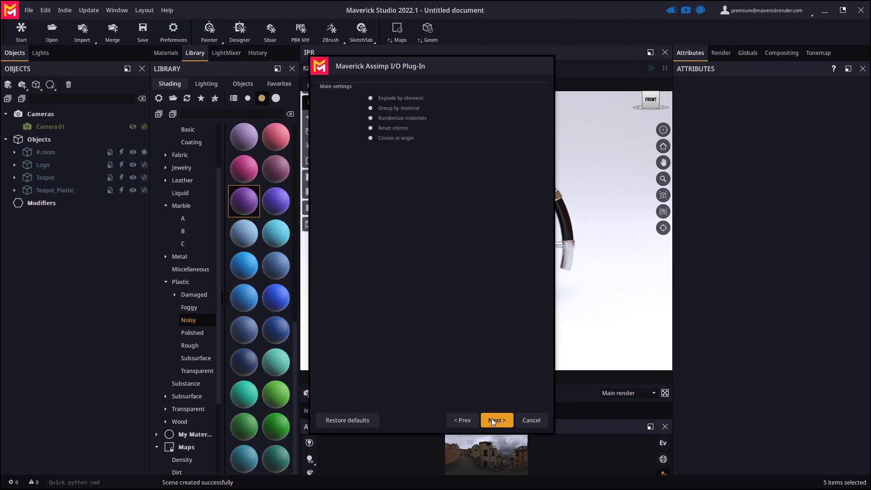
{"action": "left_click", "coordinate": [497, 421]}
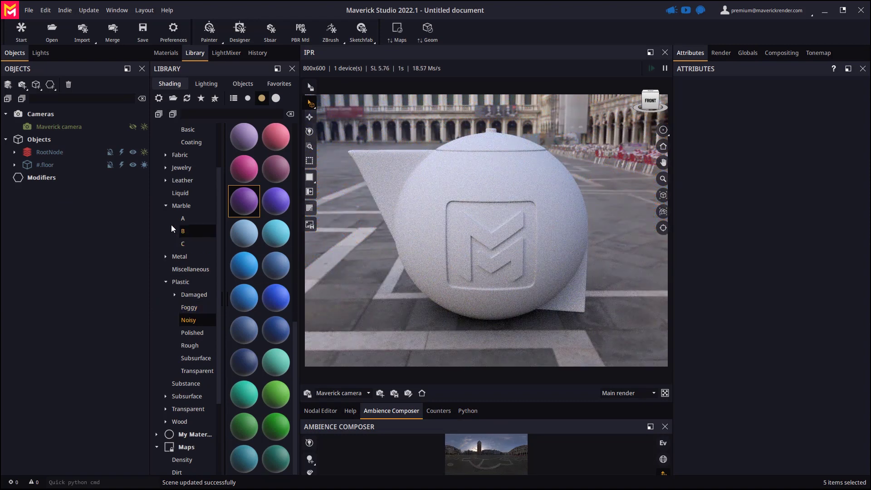
- Apply the Marble A Cream material to the teapot body and Plastic noisy 26 Traffic orange to its M logo
{"action": "left_click", "coordinate": [181, 218]}
{"action": "left_click_drag", "start_coordinate": [275, 171], "coordinate": [403, 237]}
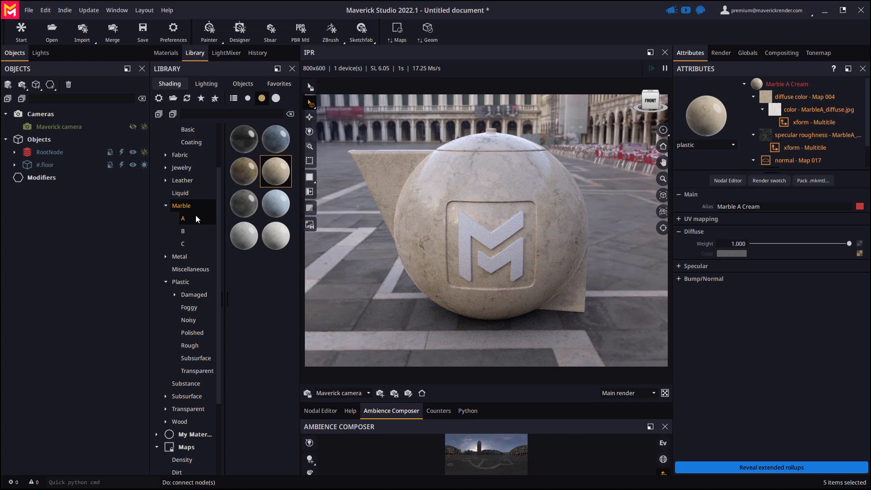
{"action": "left_click", "coordinate": [188, 320]}
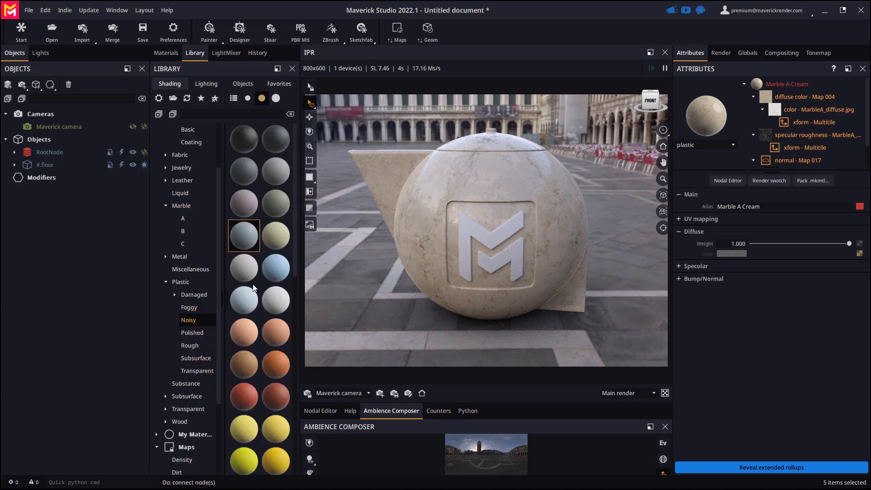
{"action": "scroll", "coordinate": [277, 361], "scroll_direction": "down", "scroll_amount": 1}
{"action": "left_click_drag", "start_coordinate": [277, 361], "coordinate": [476, 301]}
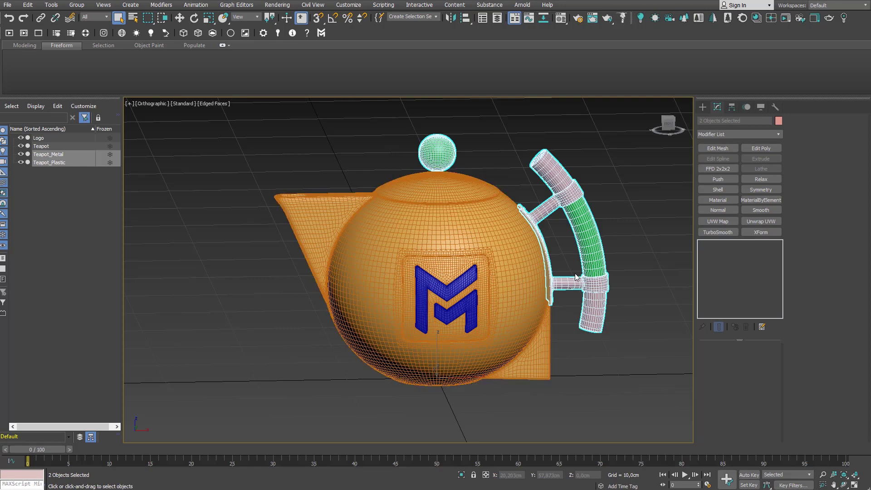
- Switch to 3ds Max and export the teapot including Teapot_Metal and Teapot_Plastic over the existing Teapot.fbx, keeping the FBX options
{"action": "left_click", "coordinate": [572, 244]}
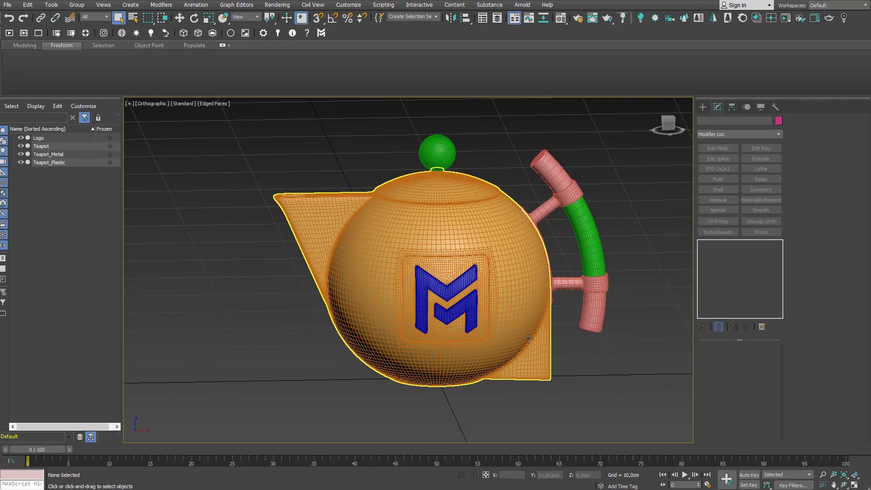
{"action": "left_click", "coordinate": [7, 4]}
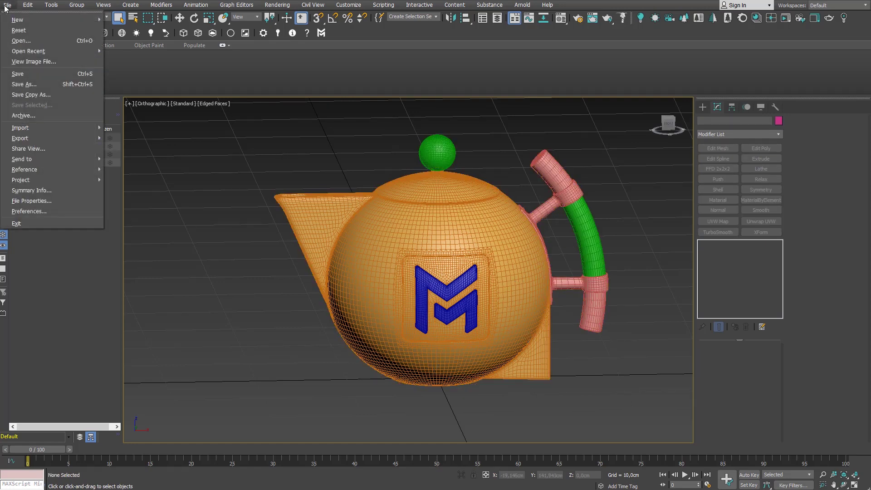
{"action": "mouse_move", "coordinate": [26, 139]}
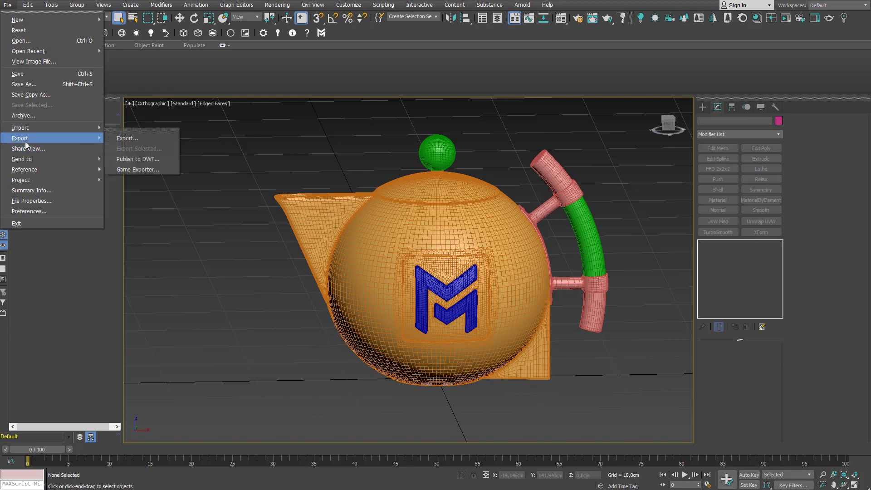
{"action": "left_click", "coordinate": [130, 142]}
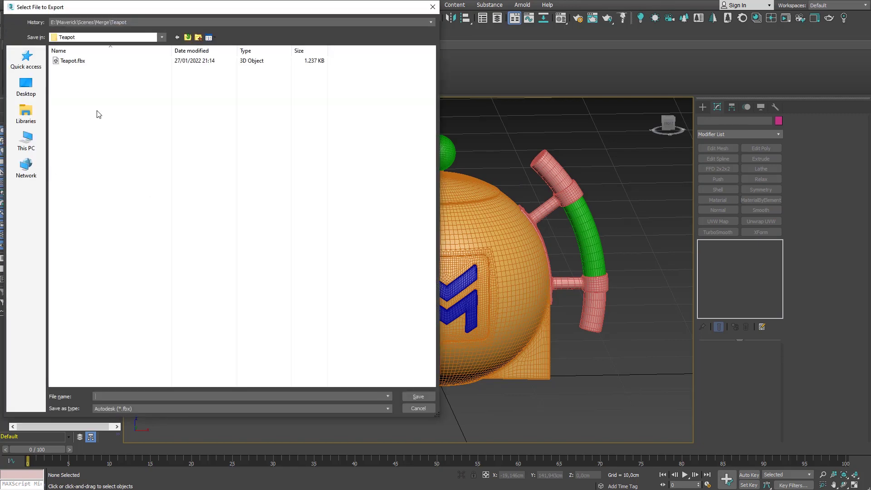
{"action": "double_click", "coordinate": [72, 61]}
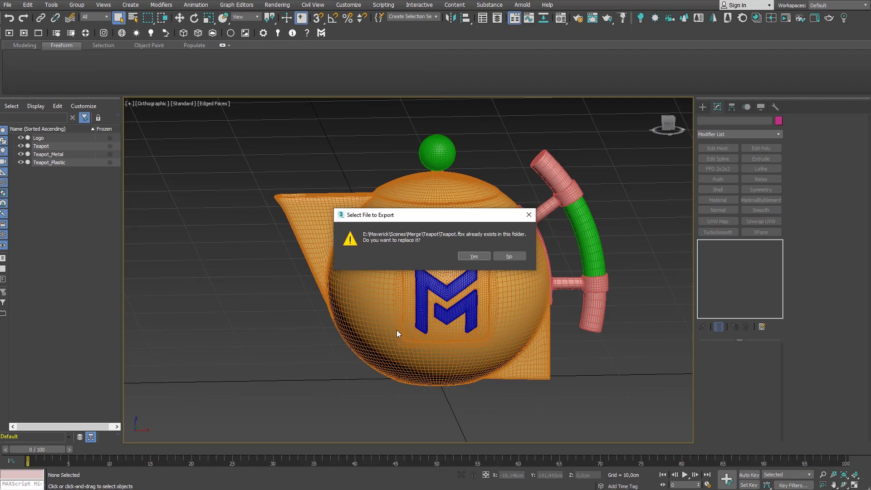
{"action": "left_click", "coordinate": [472, 257]}
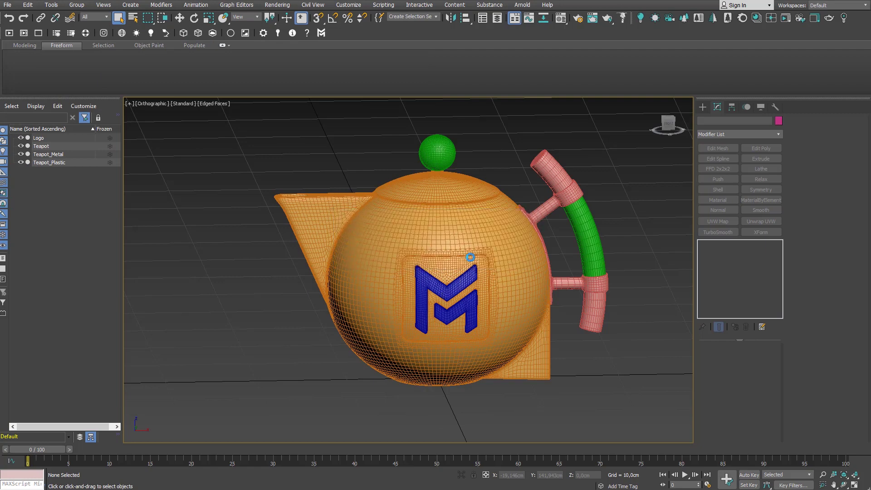
{"action": "left_click", "coordinate": [499, 351]}
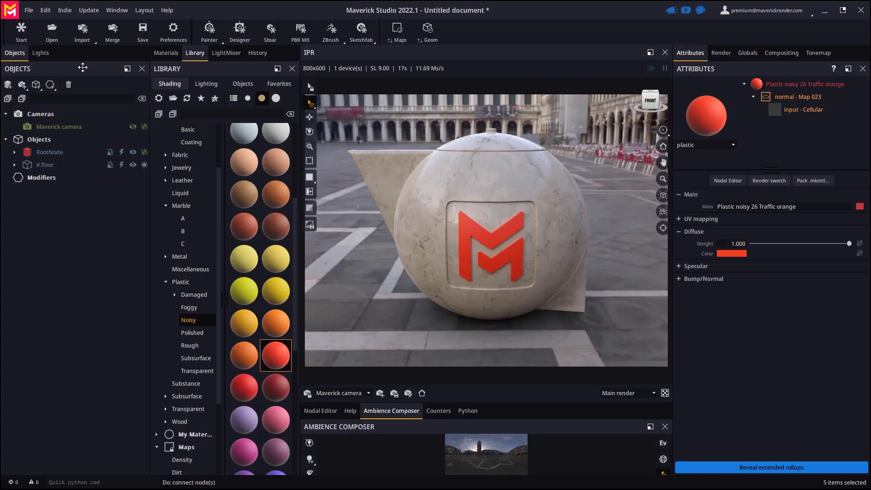
- Switch to Maverick Studio and update the last import with the re-exported teapot file
{"action": "left_click", "coordinate": [81, 43]}
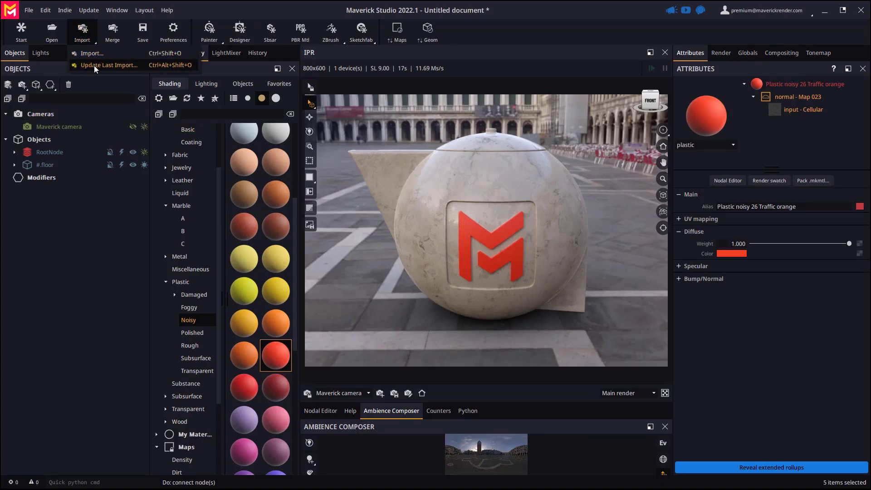
{"action": "left_click", "coordinate": [94, 65]}
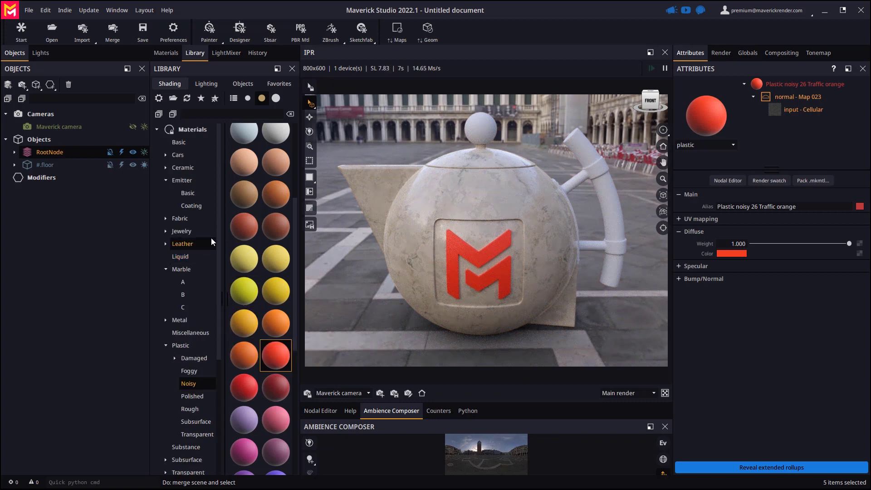
- Apply the black Noisy plastic material from the library to the teapot's lid knob and handle grip, leaving nothing selected
{"action": "scroll", "coordinate": [268, 263], "scroll_direction": "up", "scroll_amount": 5}
{"action": "left_click_drag", "start_coordinate": [249, 144], "coordinate": [610, 206]}
{"action": "left_click", "coordinate": [598, 169]}
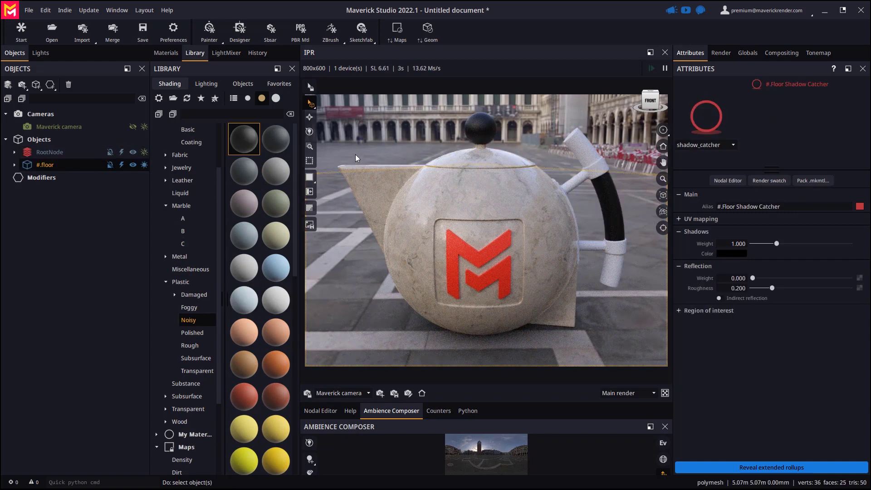
{"action": "key", "text": "Escape"}
{"action": "scroll", "coordinate": [187, 240], "scroll_direction": "down", "scroll_amount": 2}
{"action": "scroll", "coordinate": [187, 259], "scroll_direction": "up", "scroll_amount": 3}
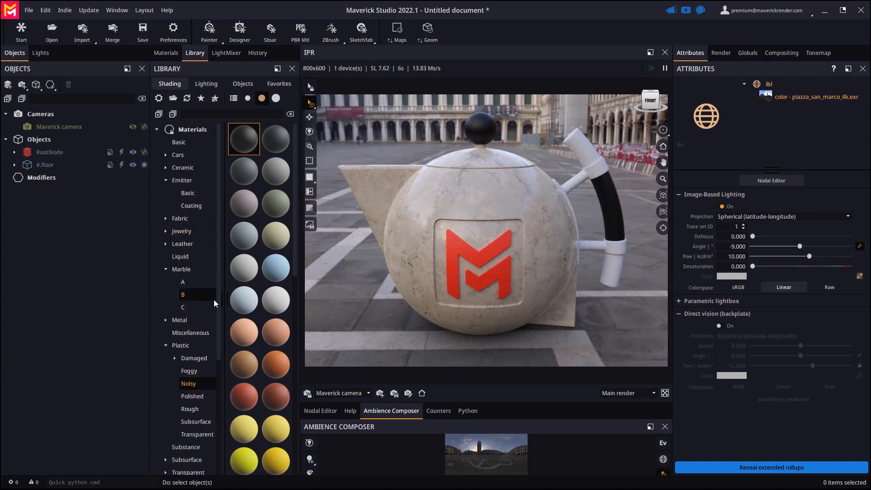
- Apply the Steel Clean 06 Stone Gray material from the library's clean steel metals to the teapot's metal handle parts
{"action": "left_click", "coordinate": [186, 320]}
{"action": "left_click", "coordinate": [187, 383]}
{"action": "left_click", "coordinate": [198, 422]}
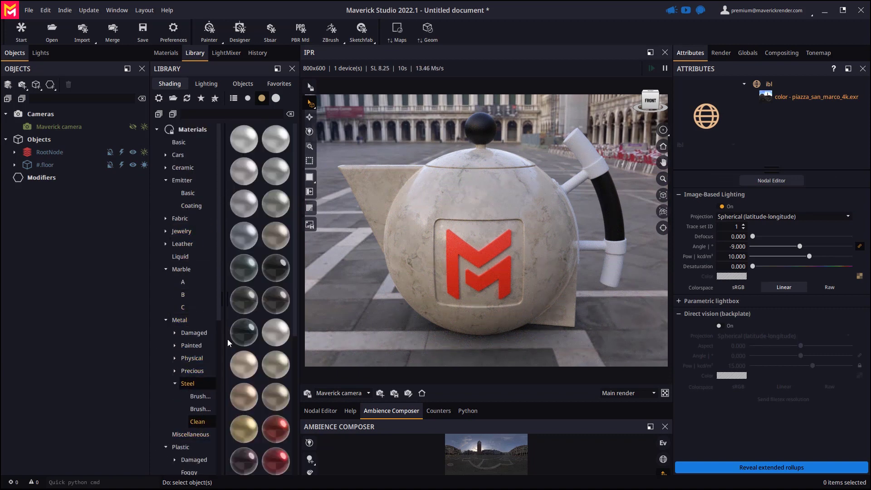
{"action": "left_click_drag", "start_coordinate": [281, 209], "coordinate": [480, 247]}
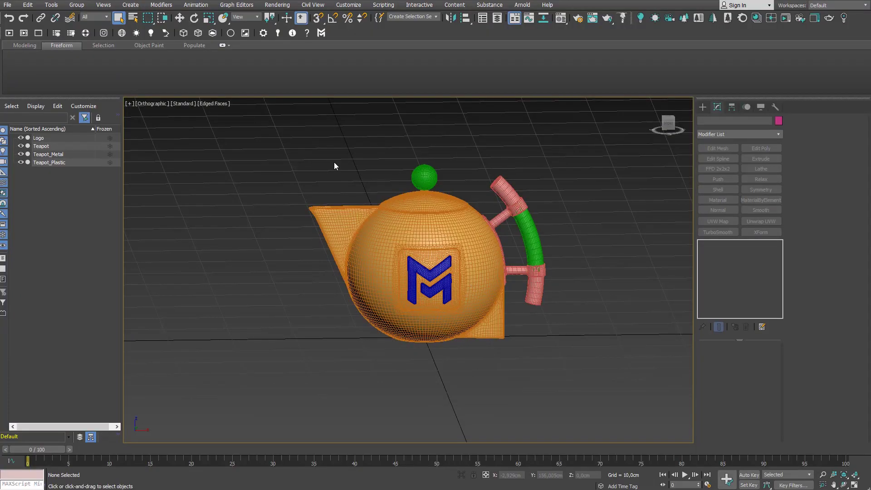
- Switch to 3ds Max, add an FFD 2x2x2 modifier to all four teapot objects and lower its upper control points to squash the shape
{"action": "left_click_drag", "start_coordinate": [527, 373], "coordinate": [528, 375]}
{"action": "left_click", "coordinate": [718, 170]}
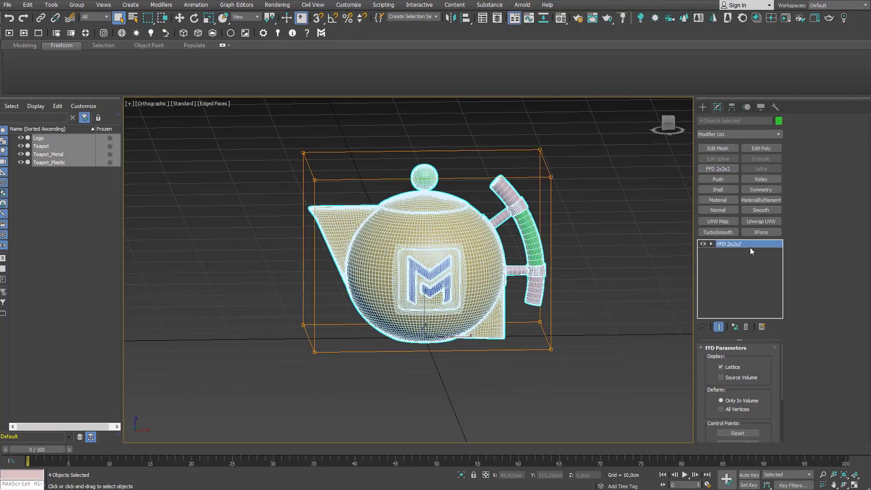
{"action": "left_click_drag", "start_coordinate": [335, 217], "coordinate": [336, 217]}
{"action": "right_click", "coordinate": [312, 157]}
{"action": "left_click", "coordinate": [370, 164]}
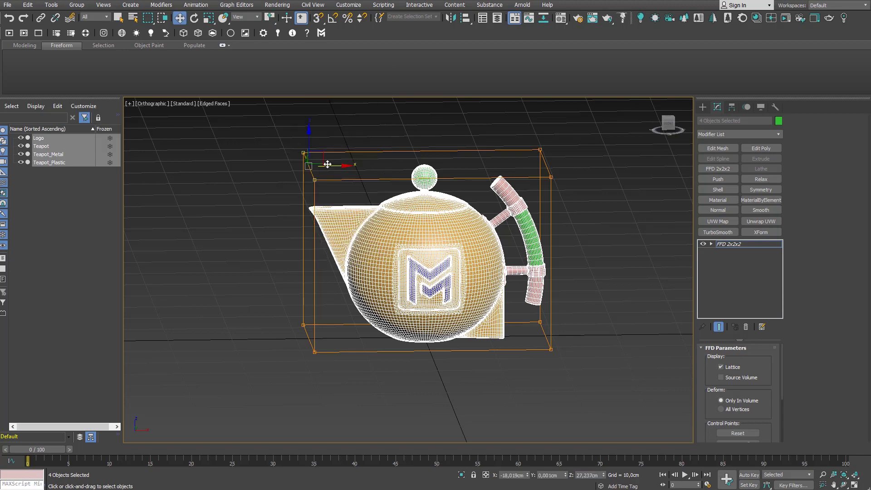
{"action": "left_click_drag", "start_coordinate": [309, 140], "coordinate": [308, 222]}
{"action": "left_click_drag", "start_coordinate": [525, 132], "coordinate": [546, 167]}
{"action": "left_click", "coordinate": [743, 243]}
{"action": "left_click", "coordinate": [555, 255]}
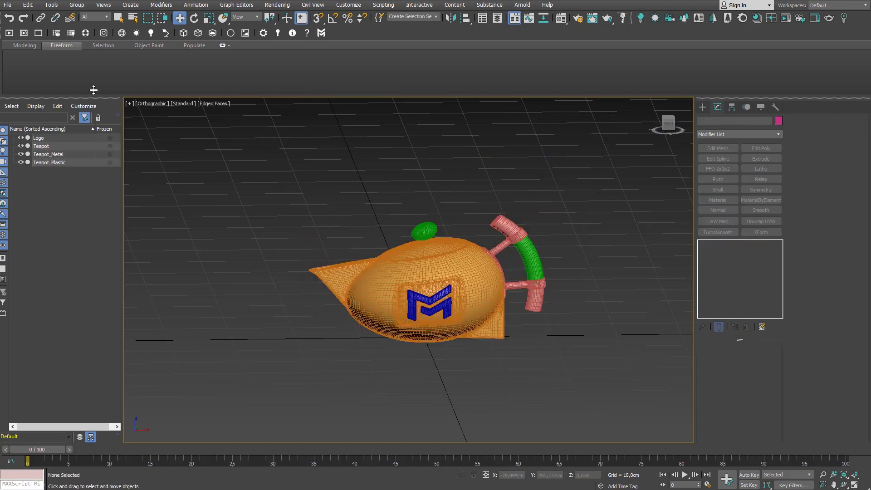
- Export the squashed teapot as FBX over the existing Teapot.fbx, keeping the export options
{"action": "left_click", "coordinate": [7, 4]}
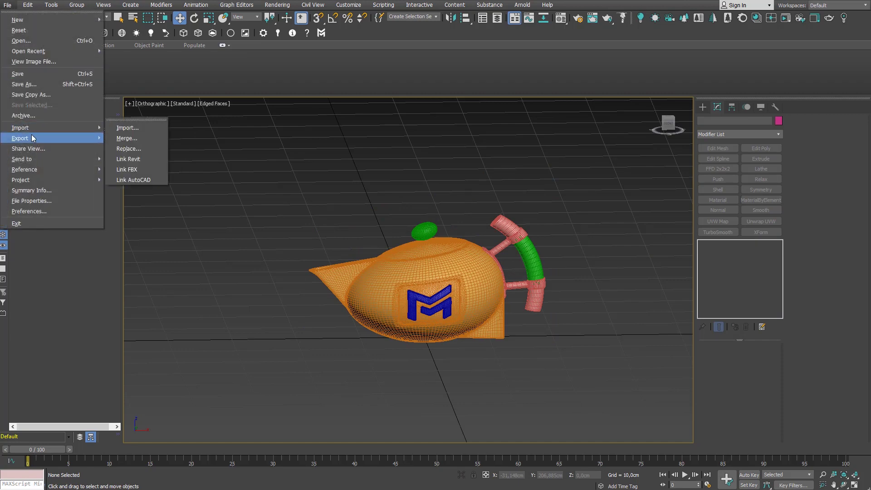
{"action": "mouse_move", "coordinate": [33, 138]}
{"action": "left_click", "coordinate": [118, 138]}
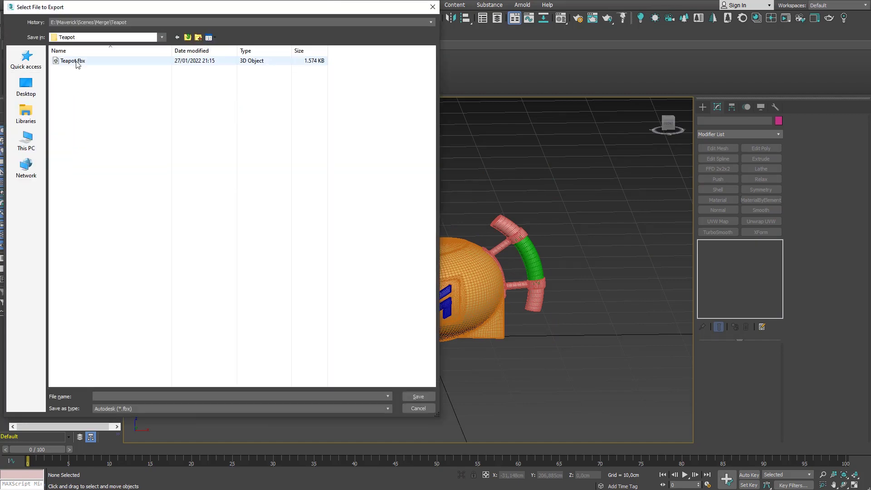
{"action": "double_click", "coordinate": [76, 62]}
{"action": "left_click", "coordinate": [474, 257]}
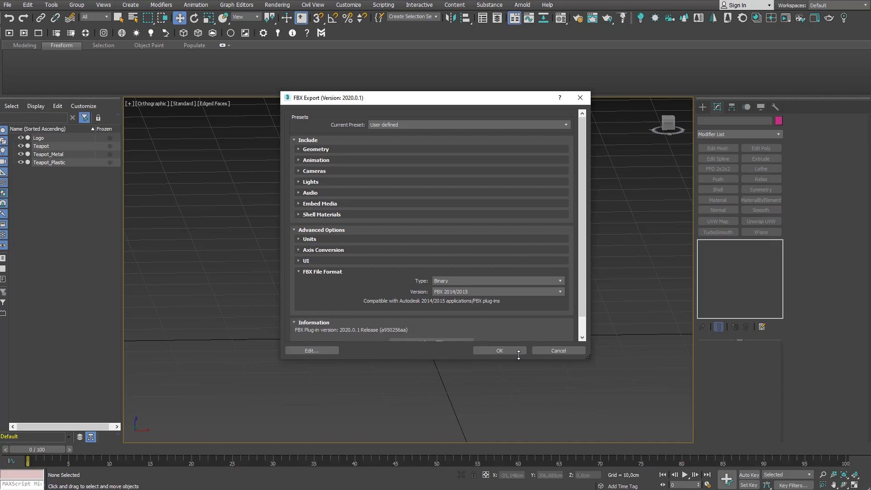
{"action": "left_click", "coordinate": [510, 356]}
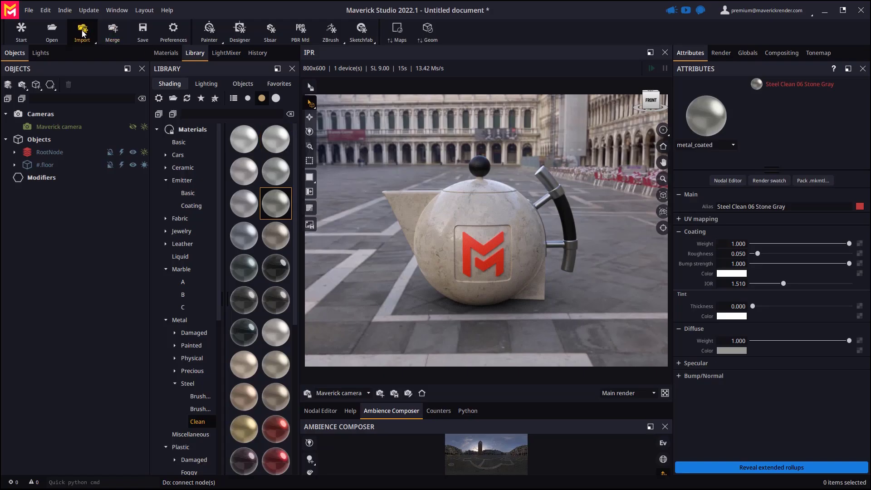
- Switch to Maverick Studio and update the last import with the squashed teapot
{"action": "left_click", "coordinate": [82, 33]}
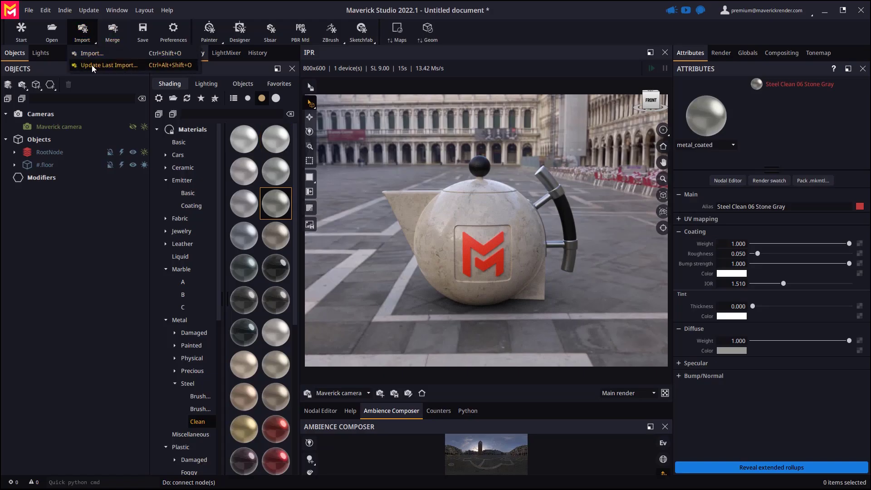
{"action": "left_click", "coordinate": [92, 64]}
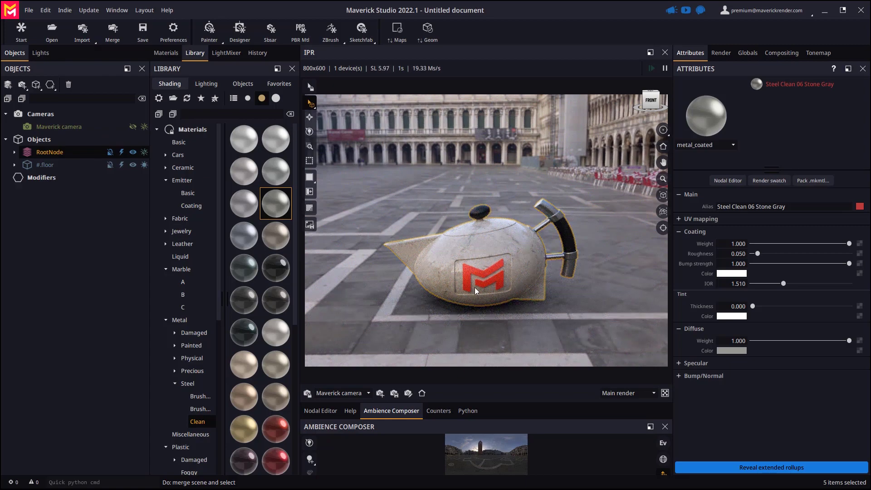
{"action": "mouse_move", "coordinate": [475, 288]}
{"action": "left_mouse_down", "text": "alt"}
{"action": "mouse_move", "coordinate": [503, 336]}
{"action": "mouse_move", "coordinate": [487, 297]}
{"action": "left_mouse_up", "text": "alt"}
- Move the RootNode teapot group to about X -18.8, Y -33.6, Z 13.9 cm in world coordinates and accept the transform
{"action": "left_click", "coordinate": [57, 152]}
{"action": "middle_click_drag", "start_coordinate": [486, 298], "coordinate": [489, 240], "text": "alt"}
{"action": "left_click_drag", "start_coordinate": [489, 241], "coordinate": [415, 216], "text": "alt"}
{"action": "key", "text": "w"}
{"action": "left_click_drag", "start_coordinate": [430, 252], "coordinate": [433, 274], "text": "alt"}
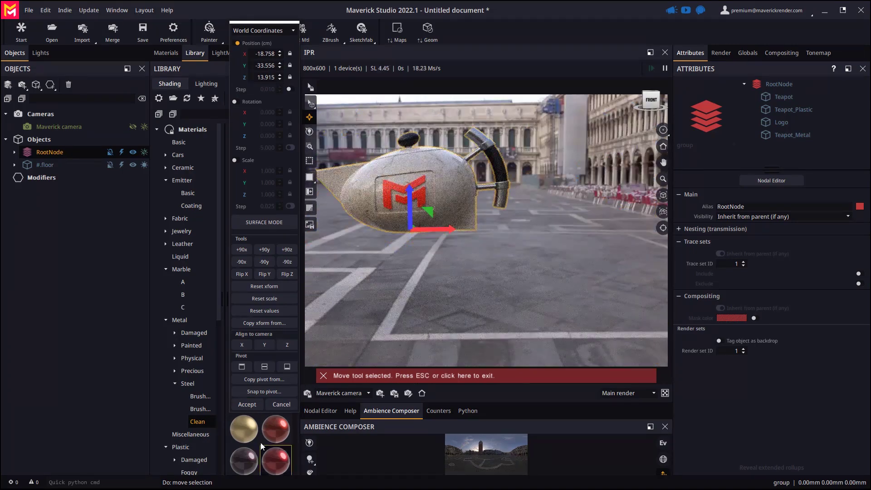
{"action": "left_click", "coordinate": [247, 404]}
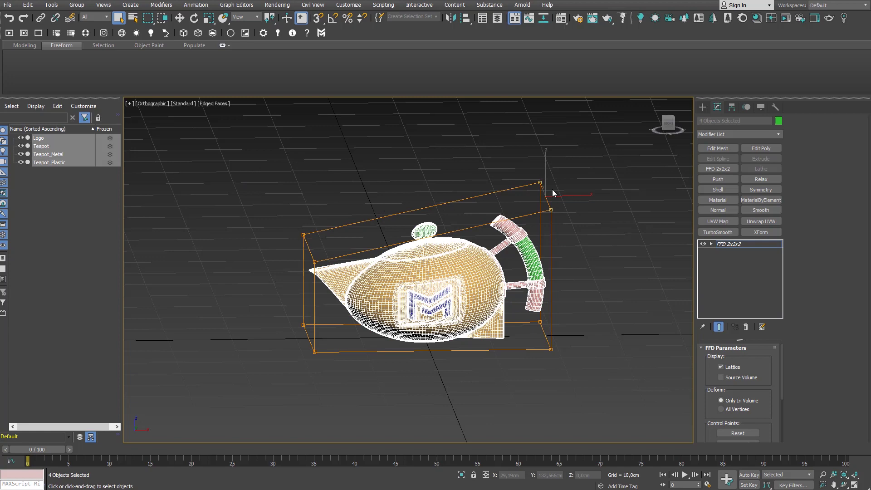
- Switch to 3ds Max and skew the teapot by moving the FFD lattice's upper handle-side points inward, upper spout-side points up and lower spout-side points inward
{"action": "key", "text": "w"}
{"action": "left_click_drag", "start_coordinate": [578, 194], "coordinate": [535, 194]}
{"action": "left_click_drag", "start_coordinate": [291, 225], "coordinate": [309, 137]}
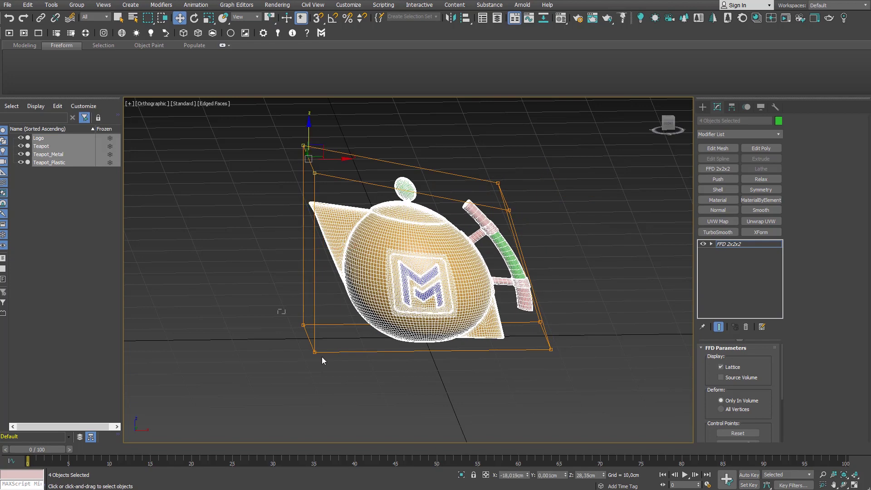
{"action": "left_click_drag", "start_coordinate": [279, 309], "coordinate": [324, 362]}
{"action": "left_click_drag", "start_coordinate": [344, 339], "coordinate": [407, 340]}
{"action": "left_click", "coordinate": [291, 337]}
- Export the skewed teapot over Teapot.fbx with the same FBX options
{"action": "left_click", "coordinate": [8, 6]}
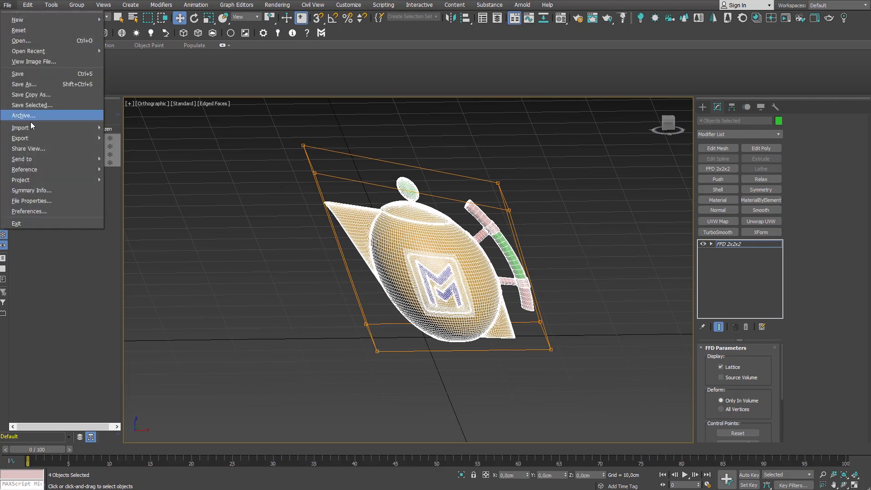
{"action": "left_click", "coordinate": [196, 137]}
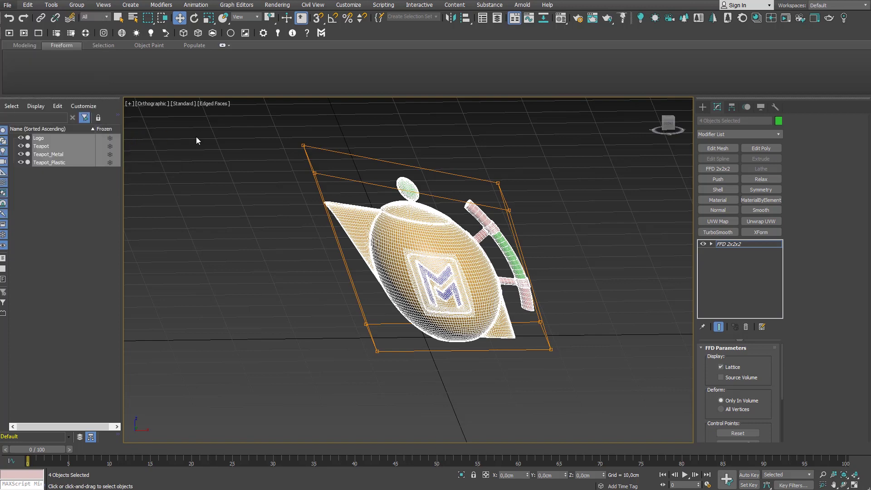
{"action": "double_click", "coordinate": [73, 63]}
{"action": "left_click", "coordinate": [468, 258]}
{"action": "left_click", "coordinate": [486, 347]}
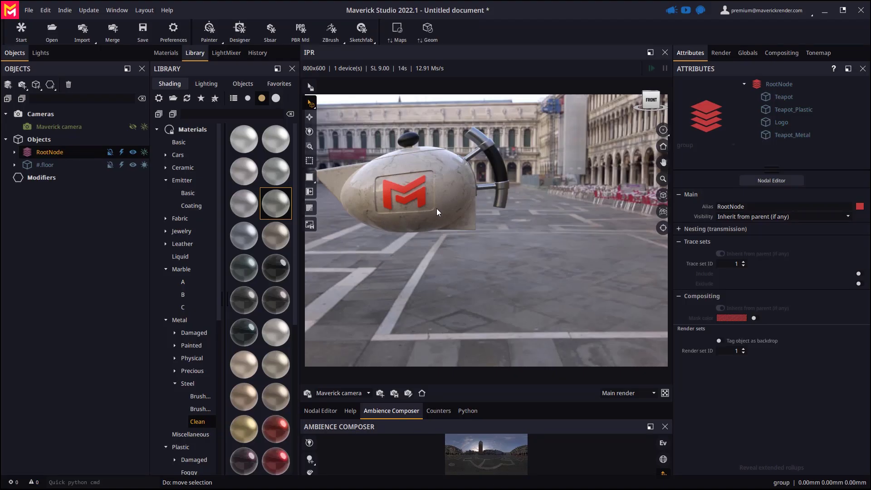
- Switch to Maverick Studio, reframe the moved teapot group and update the last import with its skewed geometry
{"action": "middle_click_drag", "start_coordinate": [436, 209], "coordinate": [445, 225]}
{"action": "scroll", "coordinate": [445, 225], "scroll_direction": "down", "scroll_amount": 3}
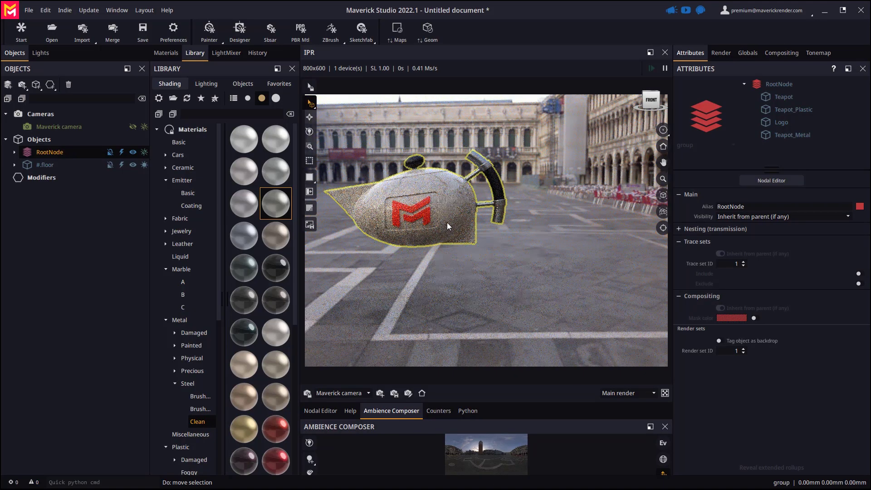
{"action": "left_click", "coordinate": [82, 31]}
{"action": "left_click", "coordinate": [93, 65]}
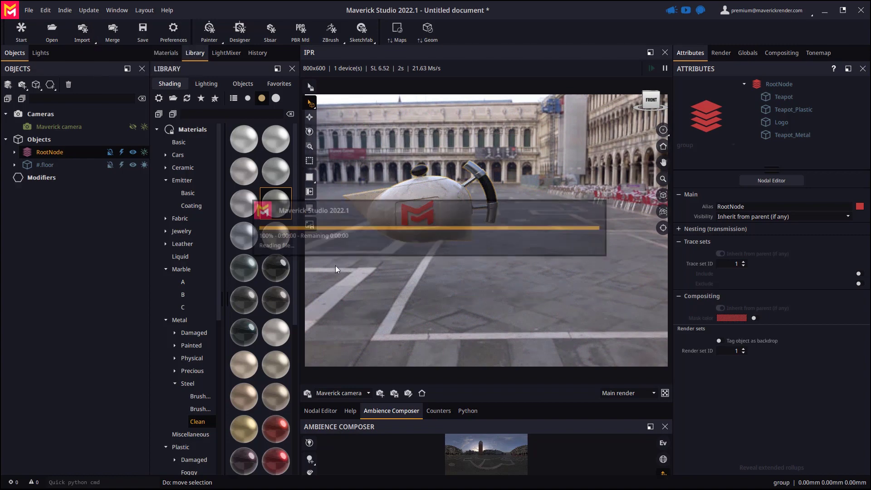
{"action": "left_click_drag", "start_coordinate": [540, 235], "coordinate": [464, 282]}
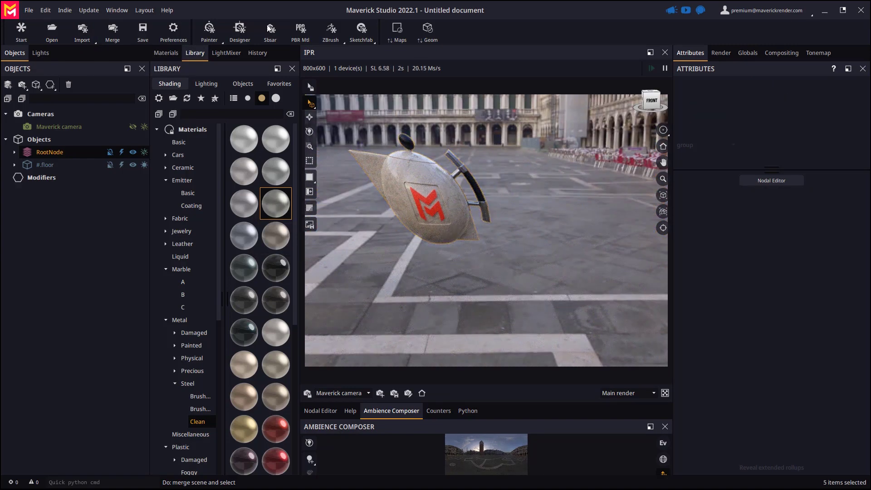
- Review the importer preferences for preserving scene cameras, xforms and materials on merge or update, and accept them as they are
{"action": "left_click", "coordinate": [174, 31]}
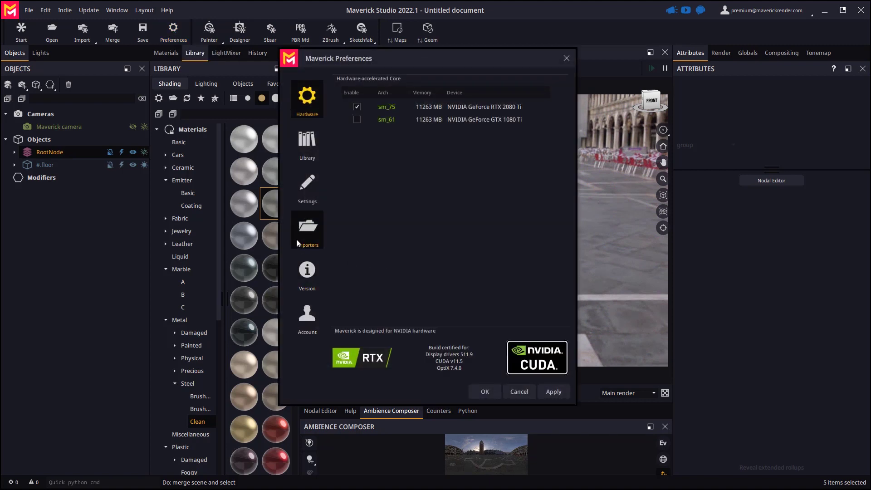
{"action": "left_click", "coordinate": [307, 231]}
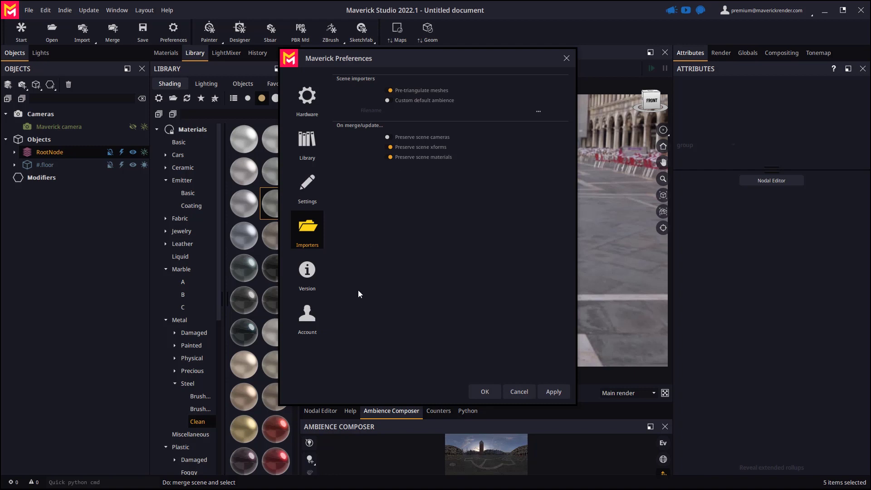
{"action": "left_click_drag", "start_coordinate": [436, 61], "coordinate": [636, 69]}
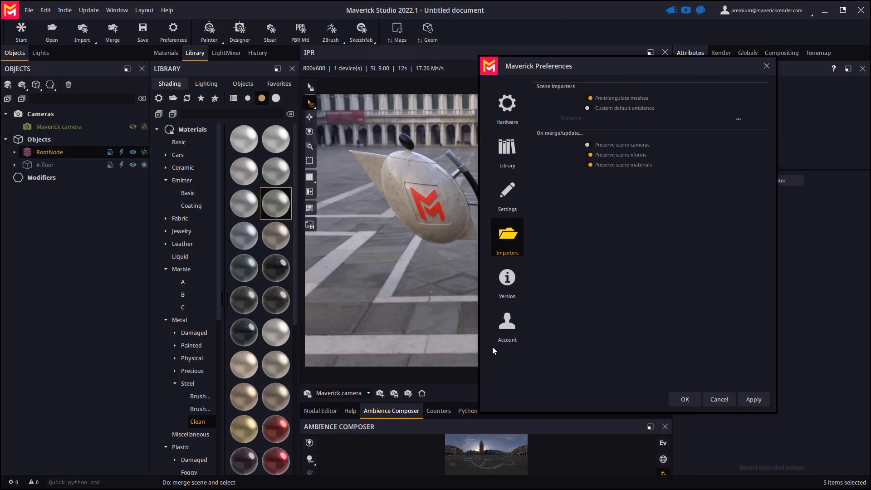
{"action": "left_click", "coordinate": [681, 399]}
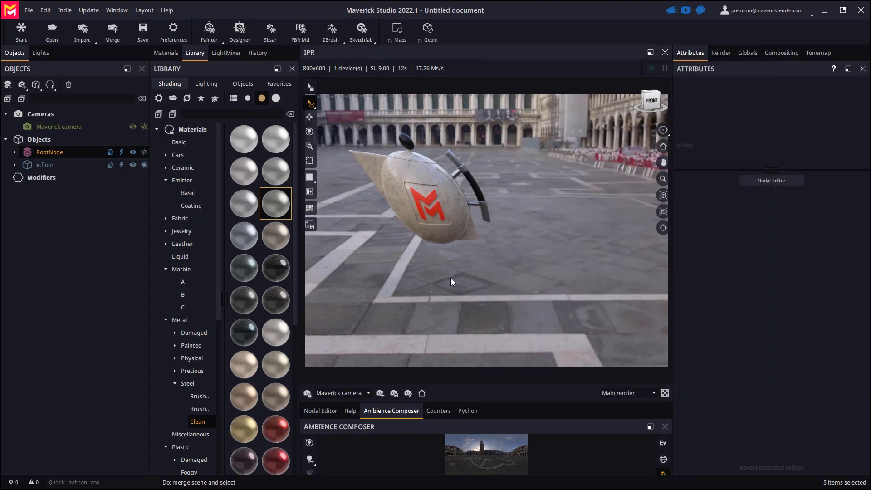